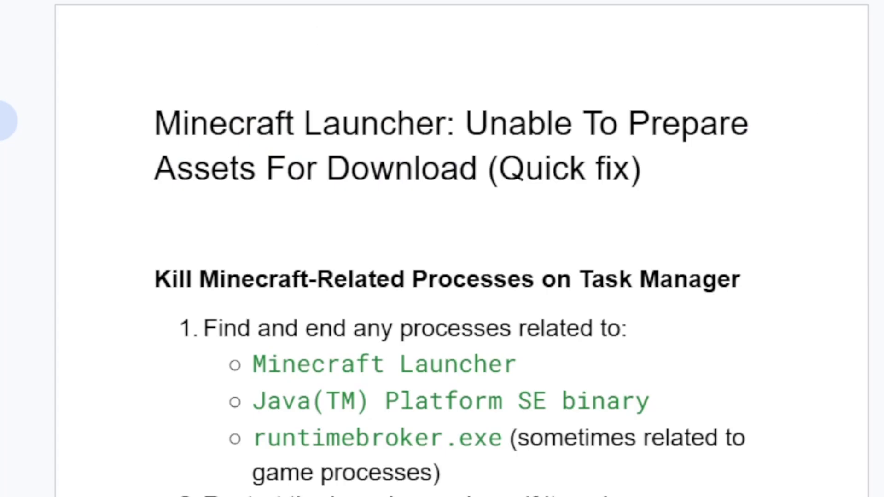
Highlight the Minecraft process names and the indexes folder path in the guide.
{"action": "scroll", "coordinate": [437, 124], "scroll_direction": "down", "scroll_amount": 4}
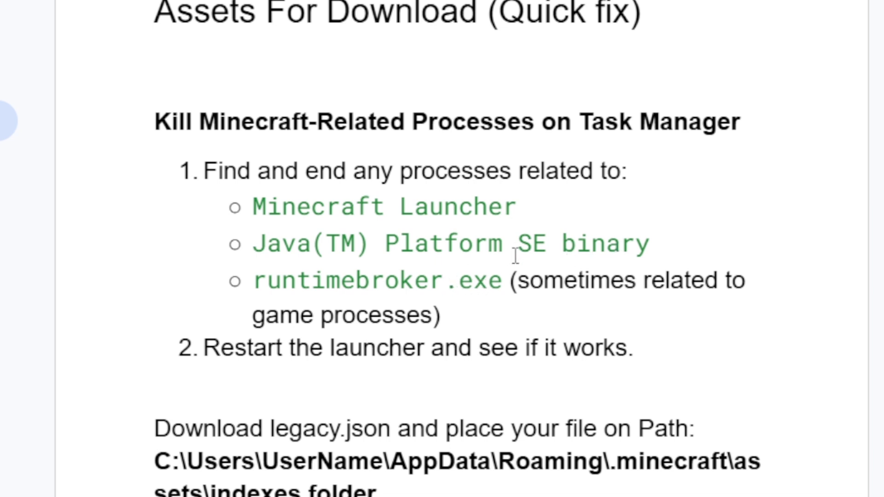
{"action": "left_click_drag", "start_coordinate": [502, 282], "coordinate": [243, 208]}
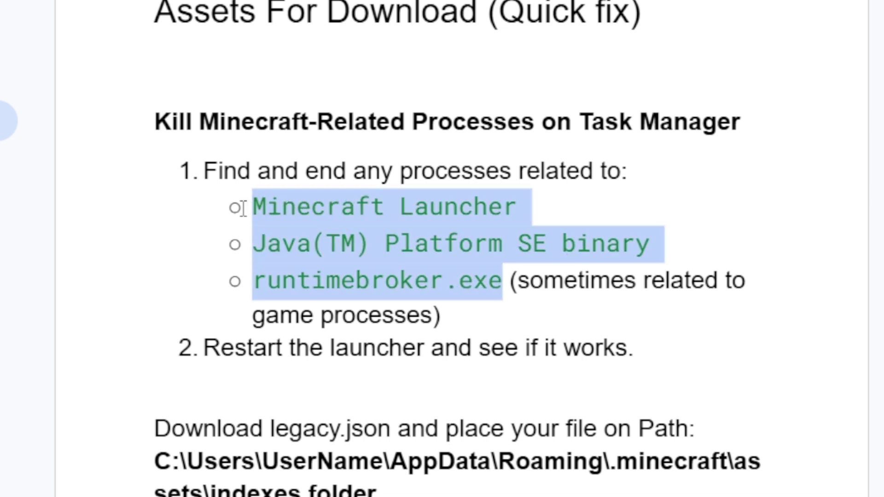
{"action": "left_click", "coordinate": [315, 208]}
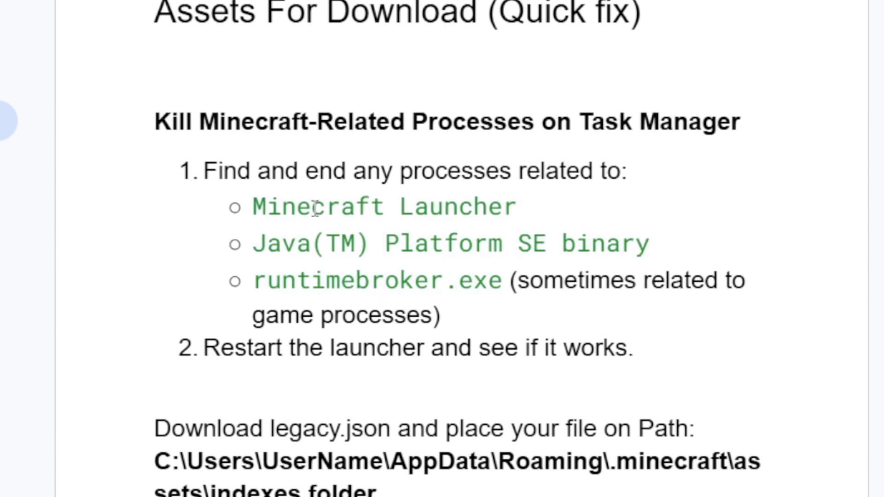
{"action": "left_click_drag", "start_coordinate": [252, 208], "coordinate": [401, 271]}
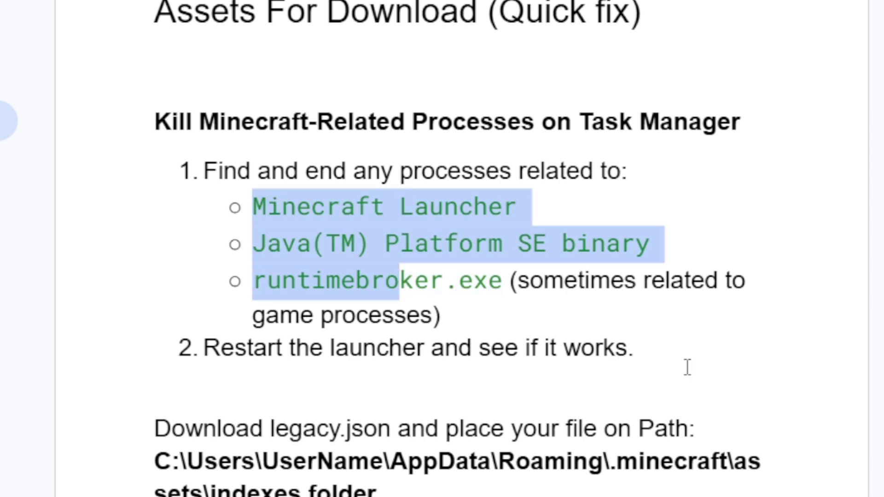
{"action": "scroll", "coordinate": [442, 249], "scroll_direction": "up", "scroll_amount": 2}
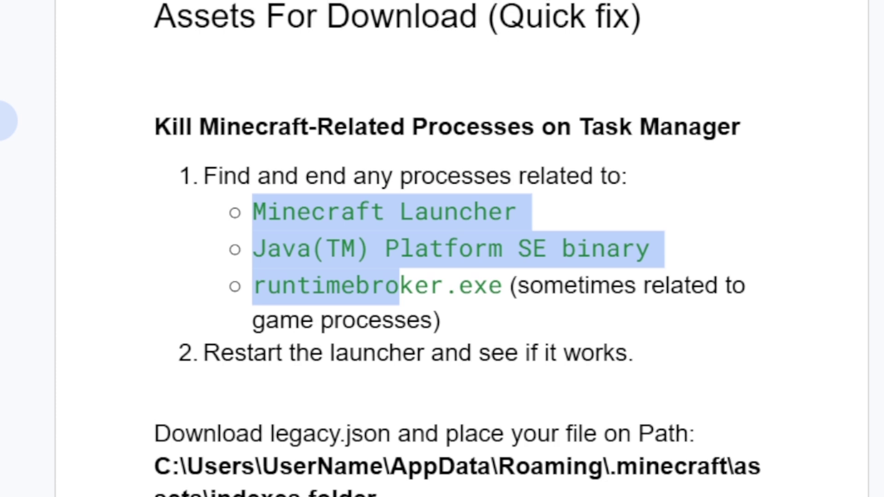
{"action": "scroll", "coordinate": [442, 249], "scroll_direction": "down", "scroll_amount": 5}
{"action": "scroll", "coordinate": [442, 248], "scroll_direction": "down", "scroll_amount": 3}
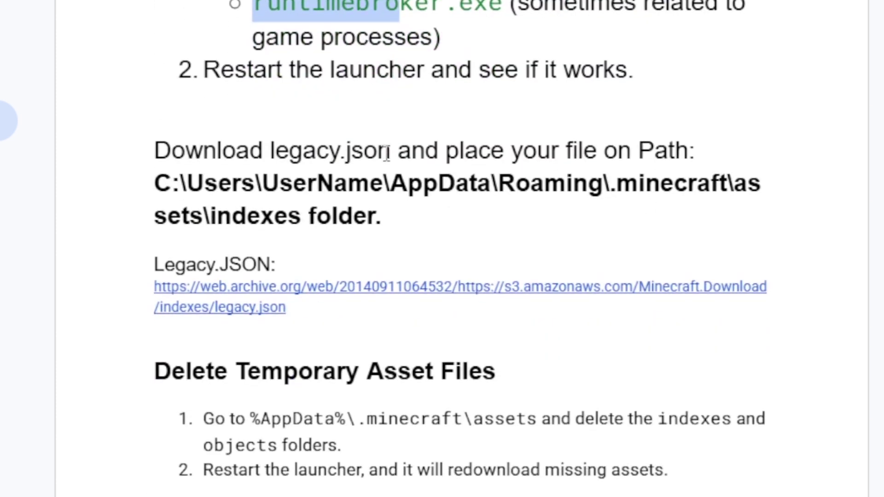
{"action": "left_click_drag", "start_coordinate": [147, 184], "coordinate": [397, 216]}
{"action": "left_click", "coordinate": [368, 212]}
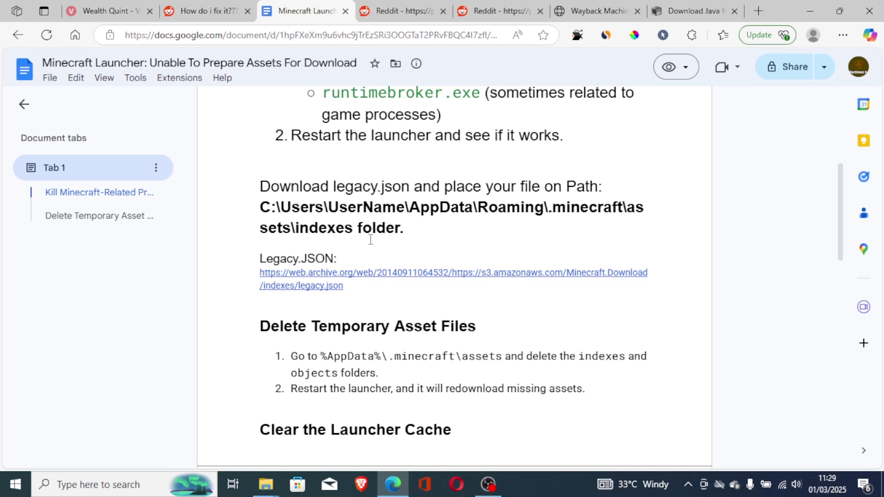
Browse to %appdata%\.minecraft\assets\indexes, then confirm legacy.json sits in Documents.
{"action": "key", "text": "super+r"}
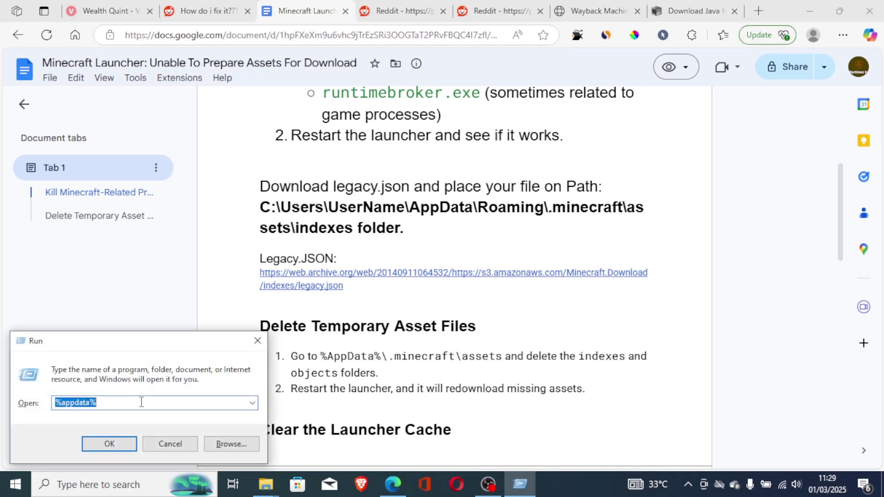
{"action": "left_click", "coordinate": [141, 402]}
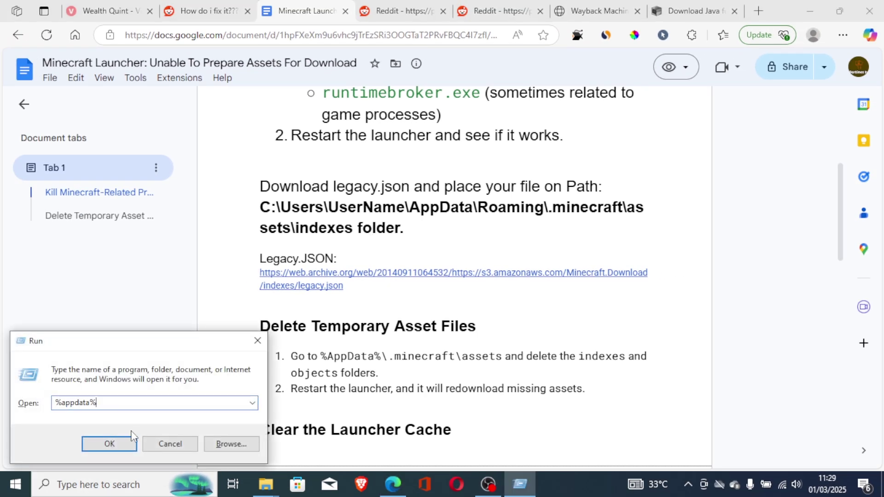
{"action": "left_click", "coordinate": [122, 443]}
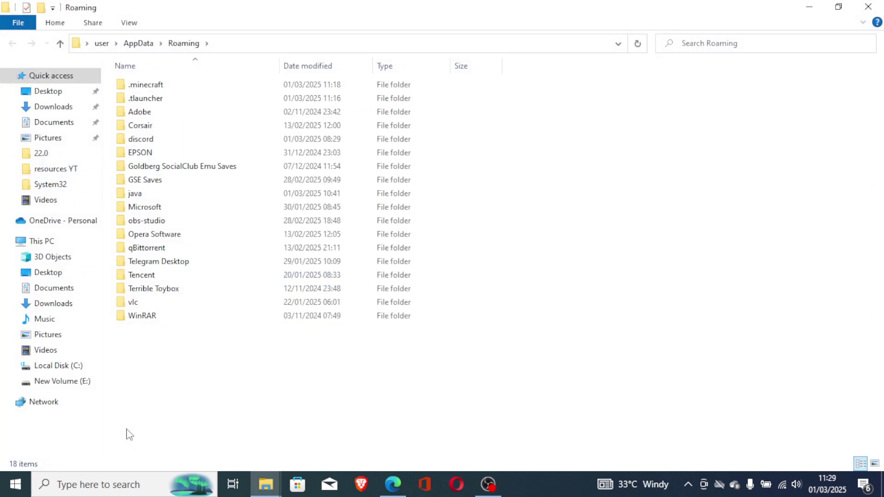
{"action": "double_click", "coordinate": [211, 88]}
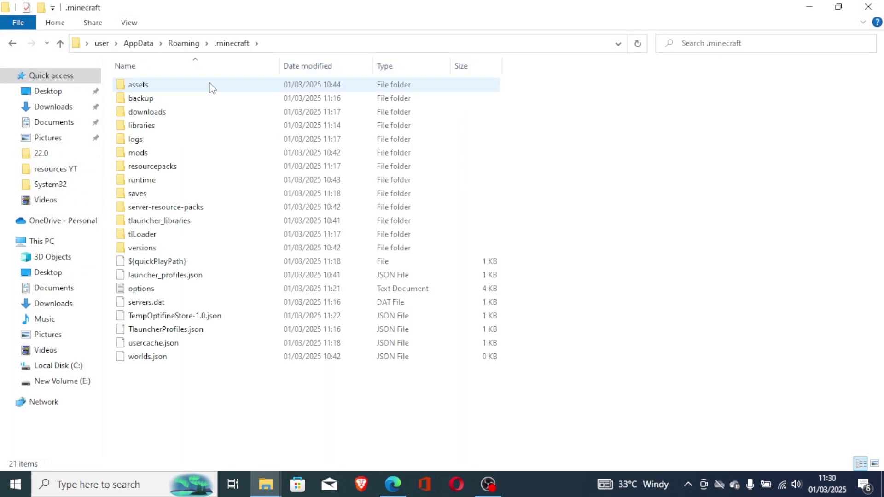
{"action": "double_click", "coordinate": [202, 90]}
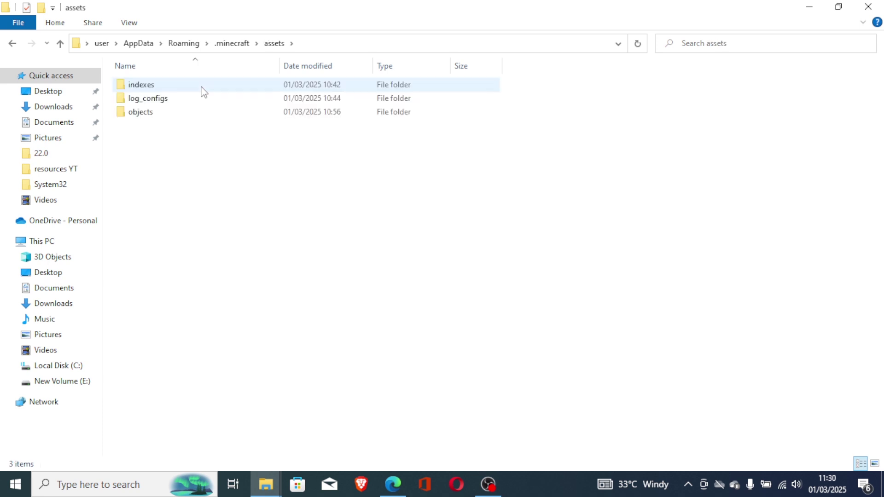
{"action": "double_click", "coordinate": [193, 92]}
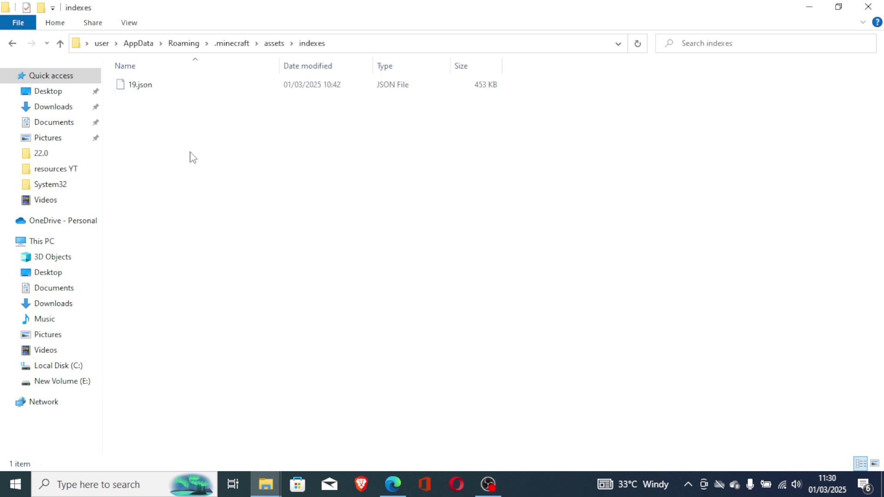
{"action": "left_click", "coordinate": [64, 289]}
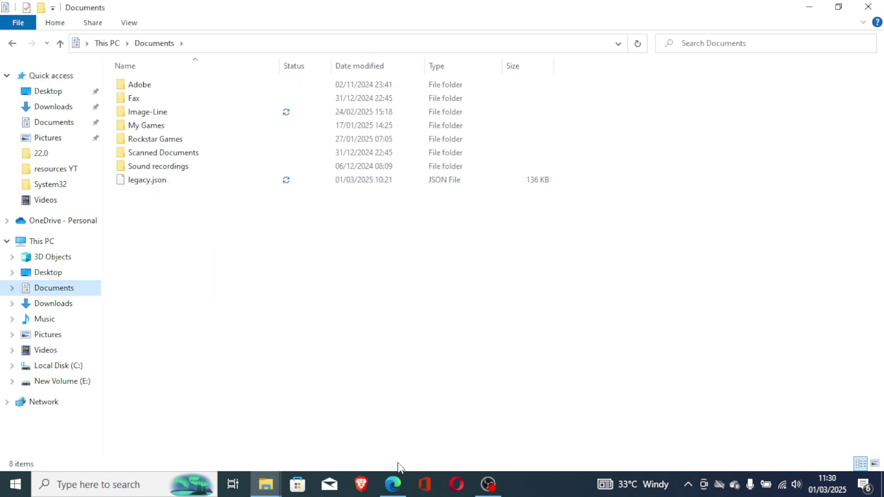
{"action": "left_click", "coordinate": [392, 491]}
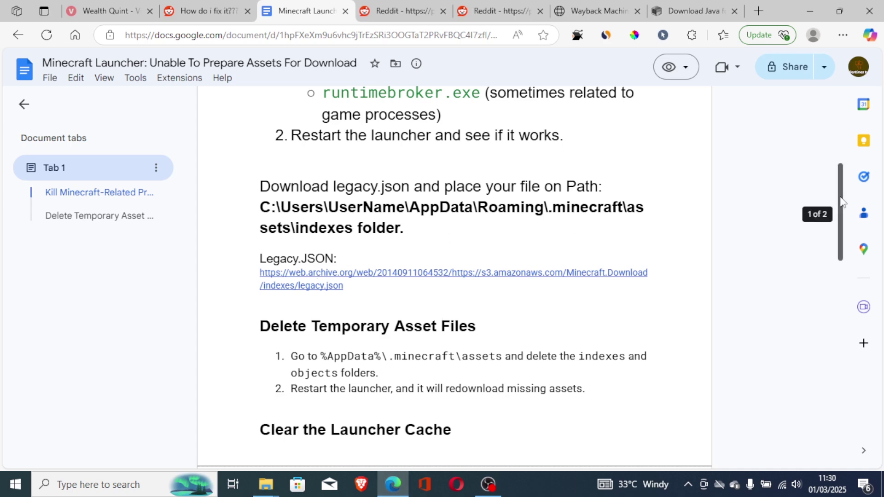
Follow the guide's Legacy.JSON link to its archived copy in a Wayback Machine tab.
{"action": "mouse_move", "coordinate": [841, 198]}
{"action": "left_mouse_down"}
{"action": "mouse_move", "coordinate": [837, 115]}
{"action": "mouse_move", "coordinate": [838, 220]}
{"action": "mouse_move", "coordinate": [836, 203]}
{"action": "left_mouse_up"}
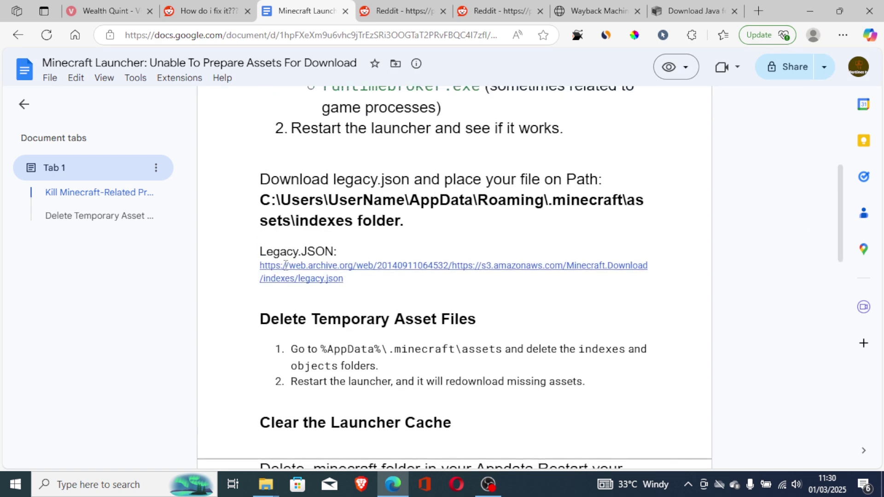
{"action": "left_click", "coordinate": [295, 265]}
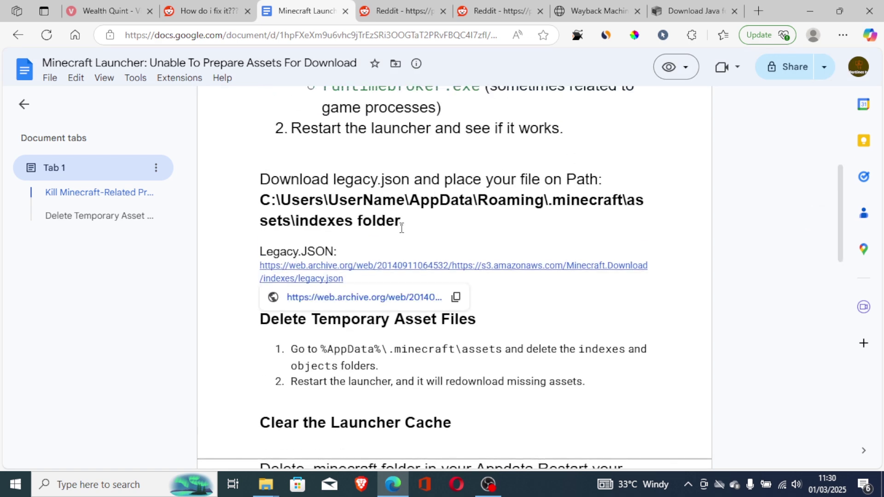
{"action": "left_click", "coordinate": [612, 10]}
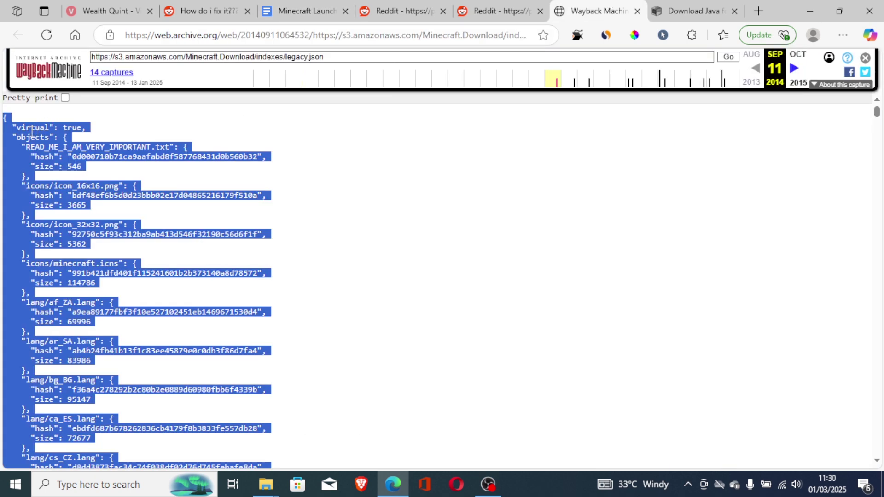
Copy the selected archived legacy.json text from the Wayback Machine page.
{"action": "right_click", "coordinate": [31, 130]}
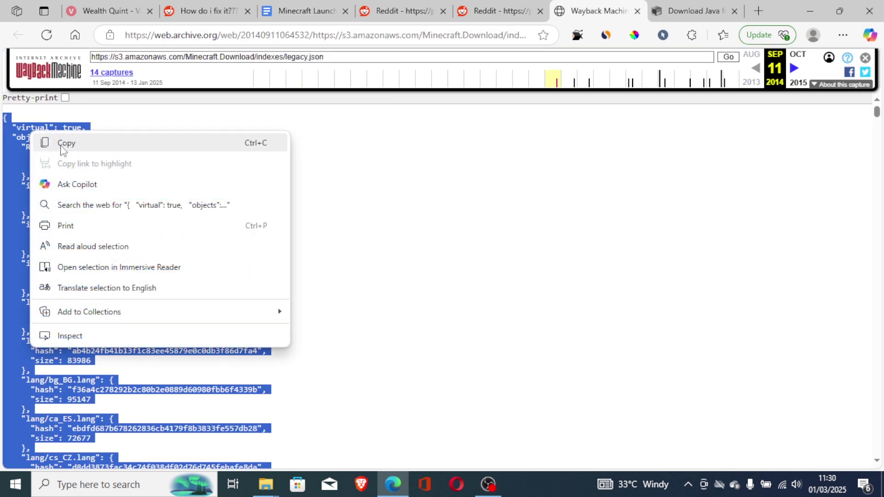
{"action": "left_click", "coordinate": [64, 143]}
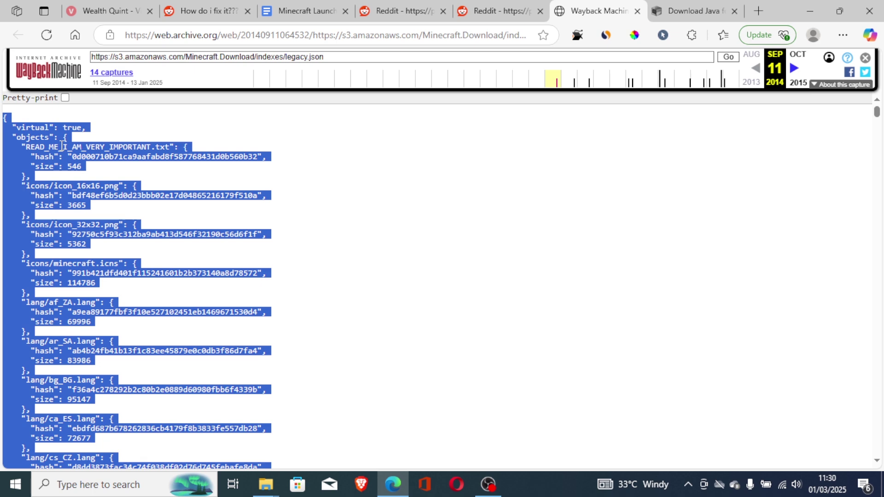
{"action": "left_click", "coordinate": [68, 145]}
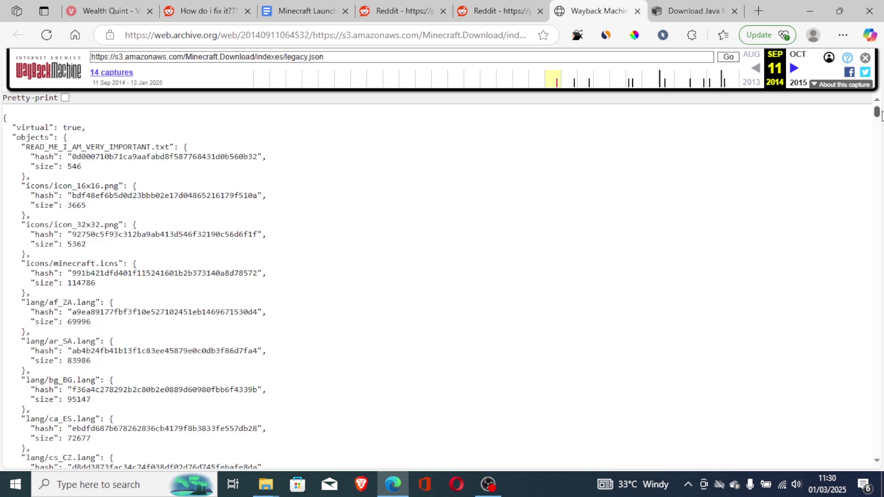
{"action": "left_click_drag", "start_coordinate": [878, 115], "coordinate": [879, 89]}
Paste the copied legacy.json text into a new Notepad window.
{"action": "left_click", "coordinate": [69, 484]}
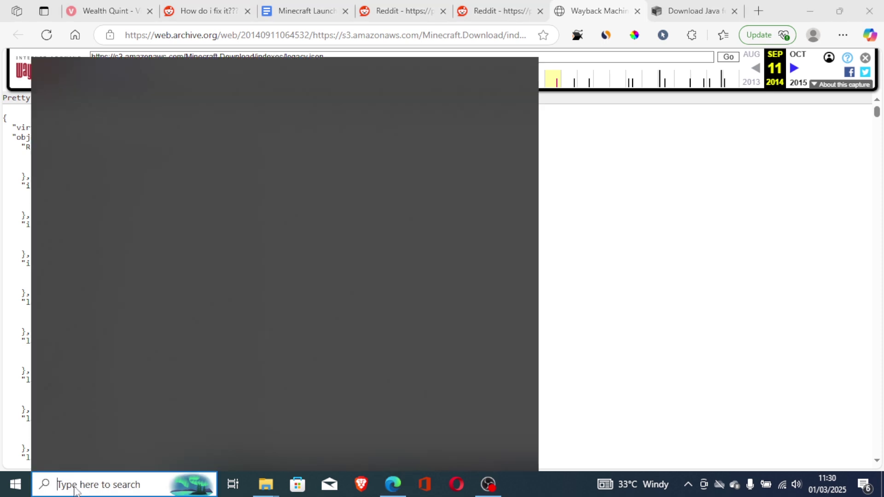
{"action": "left_click", "coordinate": [104, 268]}
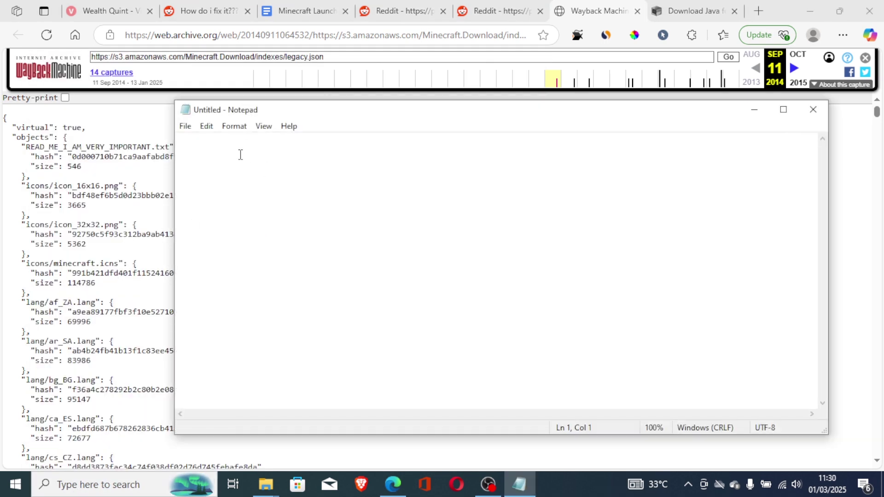
{"action": "key", "text": "ctrl+v"}
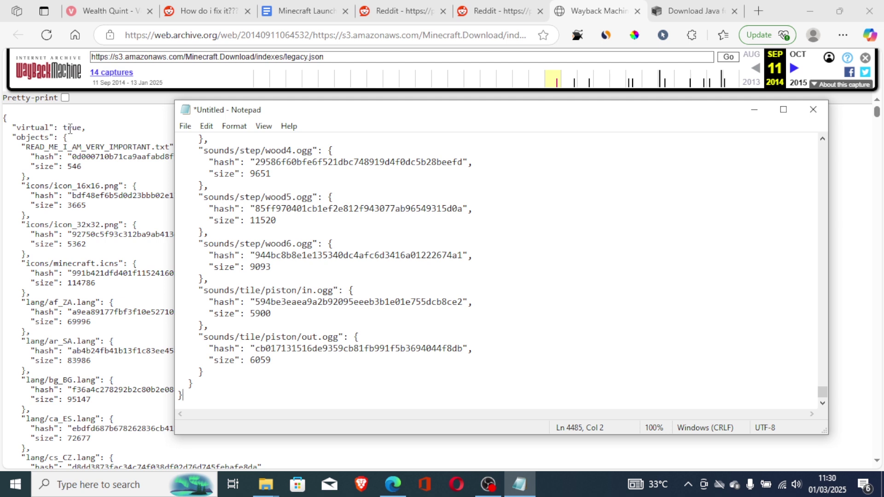
Start a Save As with All Files type, cancel it, and close Notepad without saving.
{"action": "left_click", "coordinate": [185, 127]}
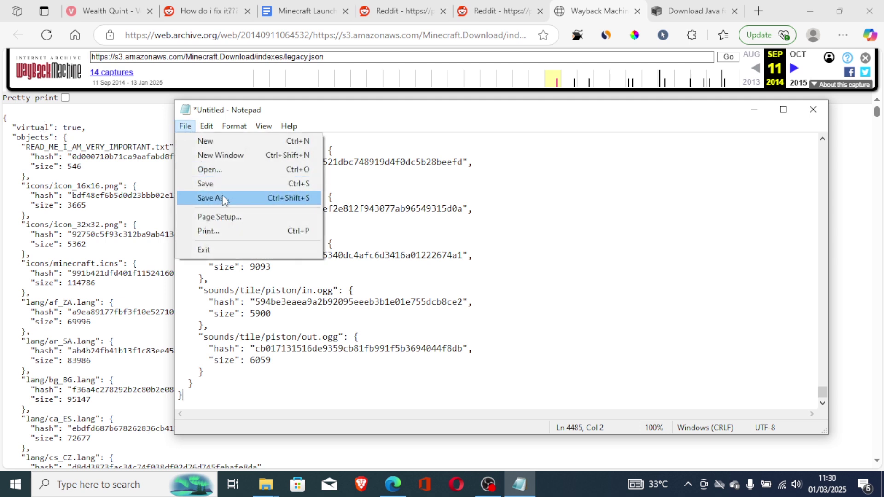
{"action": "left_click", "coordinate": [224, 203]}
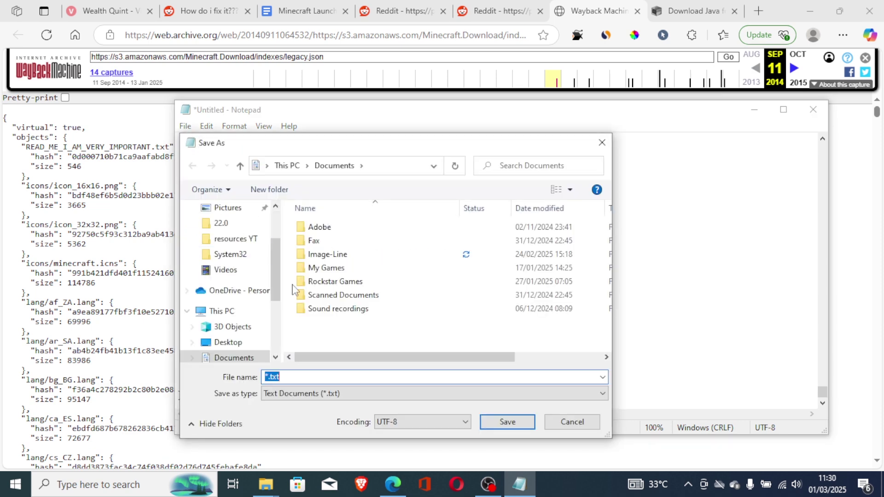
{"action": "left_click", "coordinate": [323, 390]}
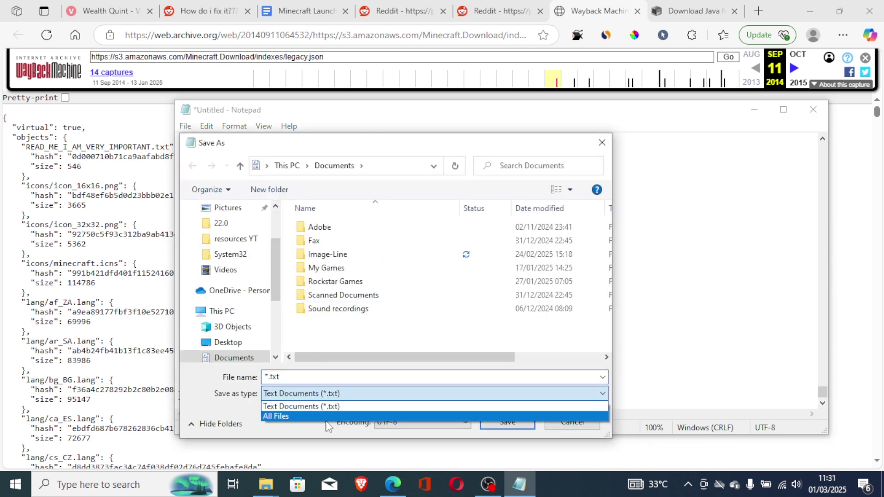
{"action": "left_click", "coordinate": [326, 416]}
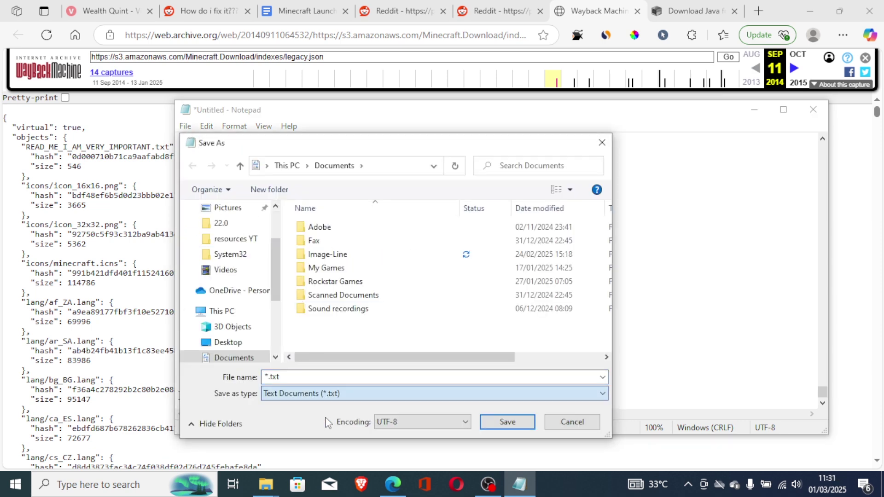
{"action": "left_click", "coordinate": [296, 374]}
{"action": "type", "text": "lega"}
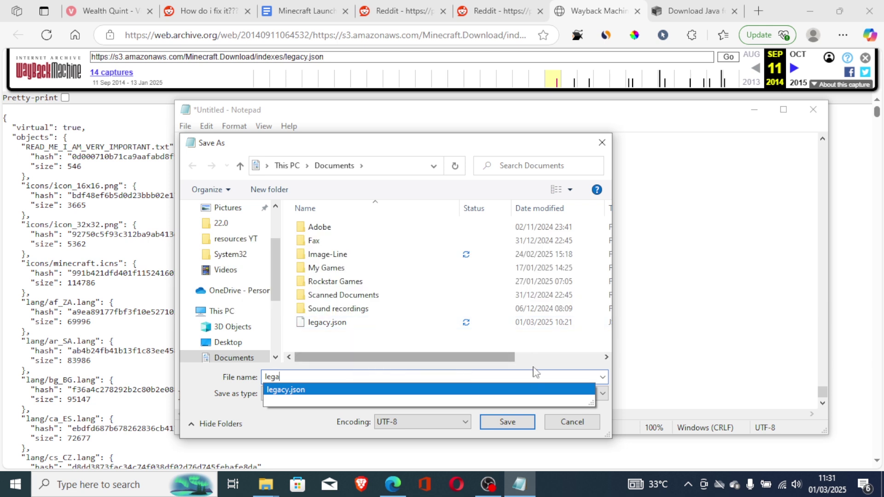
{"action": "left_click", "coordinate": [580, 427]}
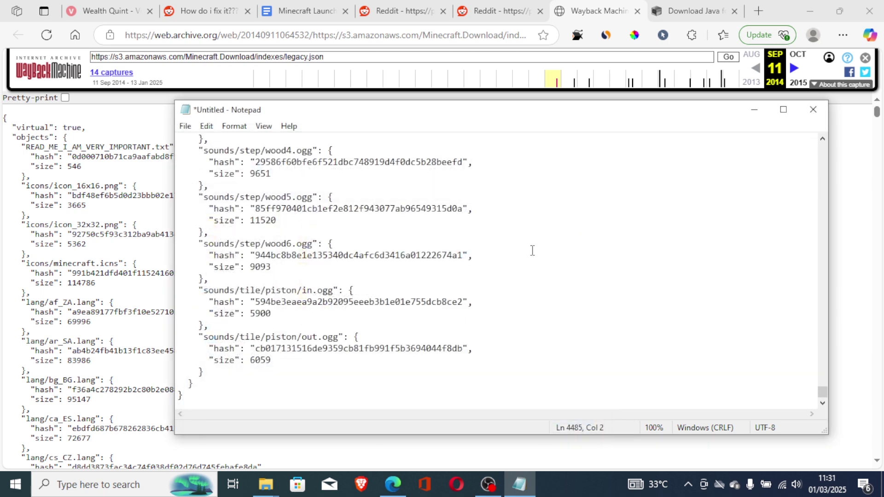
{"action": "left_click", "coordinate": [813, 110]}
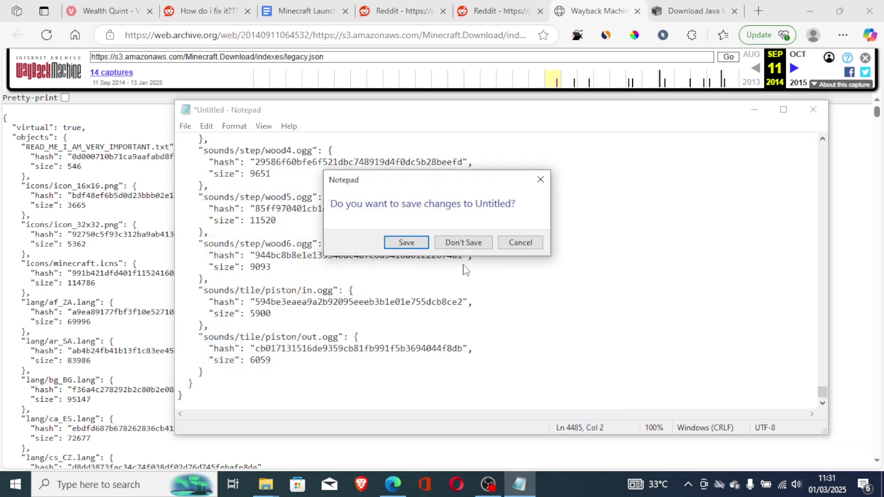
{"action": "left_click", "coordinate": [466, 244]}
Copy legacy.json from the Documents folder.
{"action": "key", "text": "super+e"}
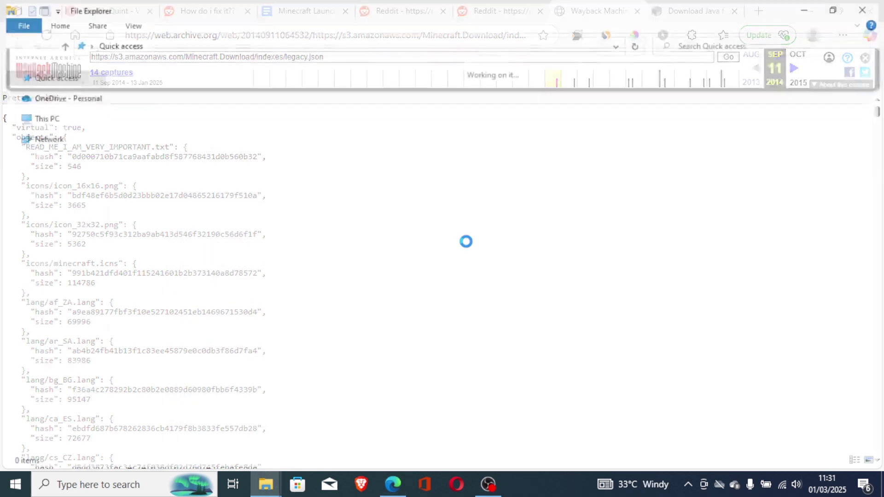
{"action": "left_click", "coordinate": [68, 289]}
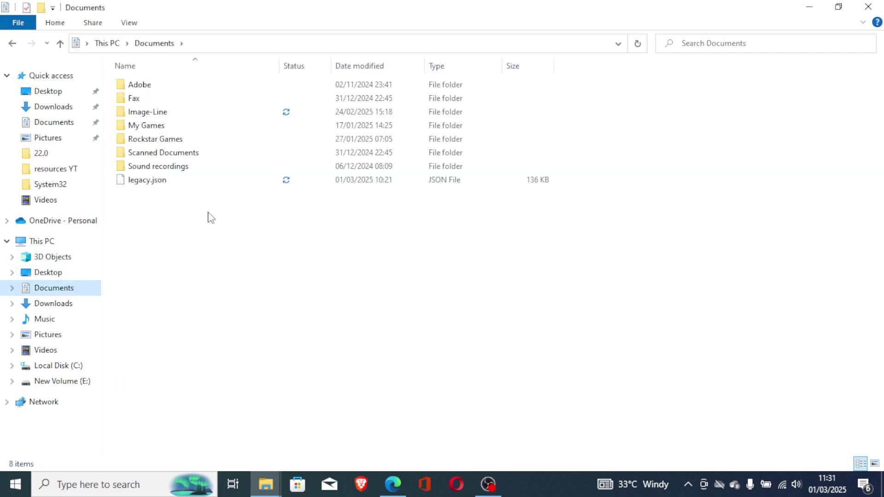
{"action": "right_click", "coordinate": [174, 181]}
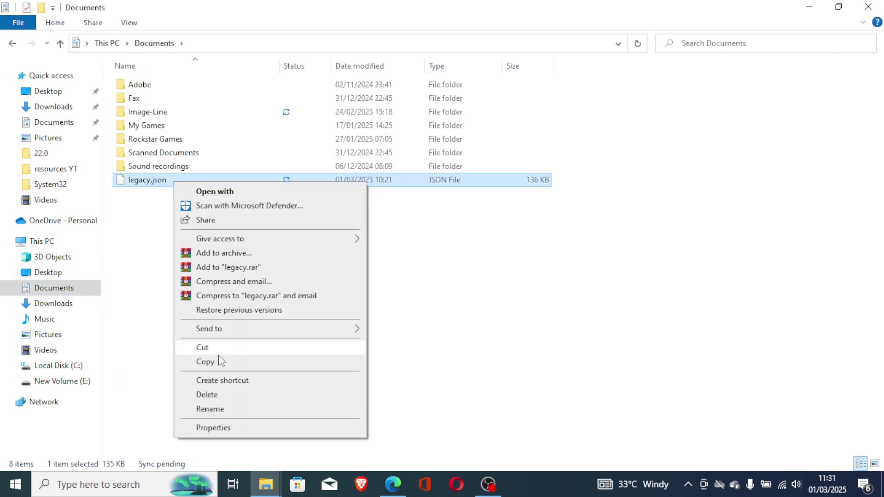
{"action": "left_click", "coordinate": [207, 362]}
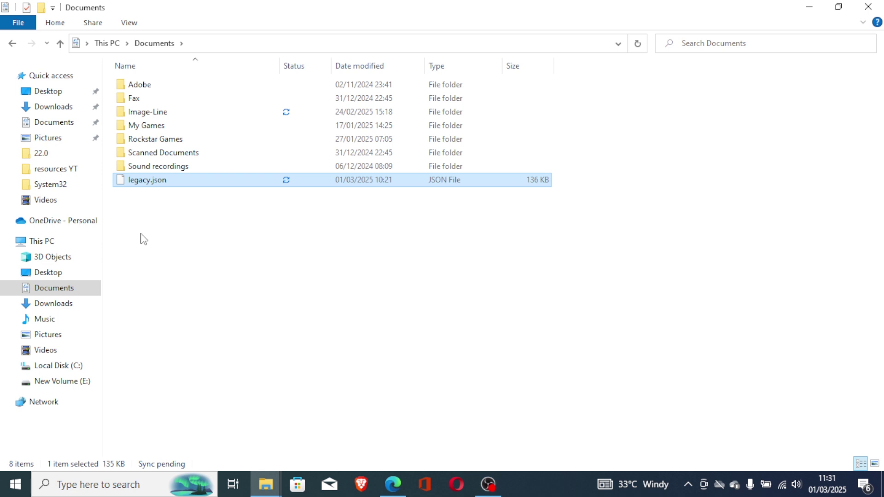
Paste legacy.json into %appdata%\.minecraft\assets\indexes.
{"action": "key", "text": "super+r"}
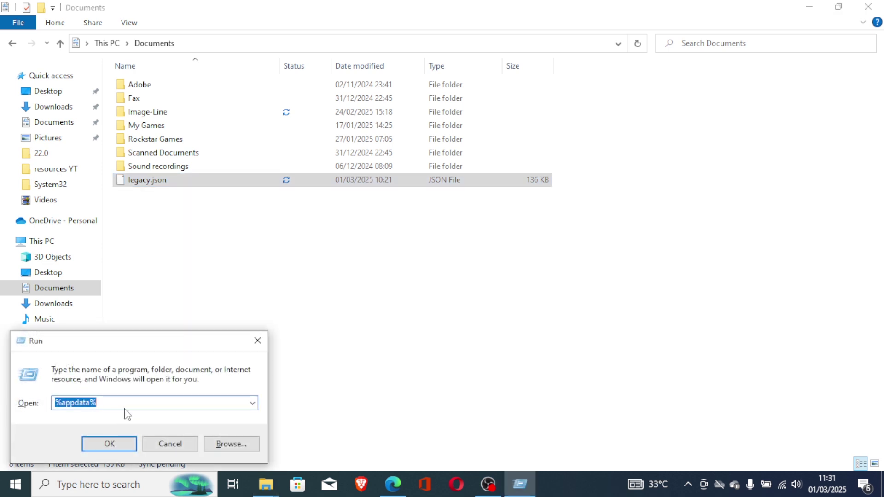
{"action": "left_click", "coordinate": [118, 444]}
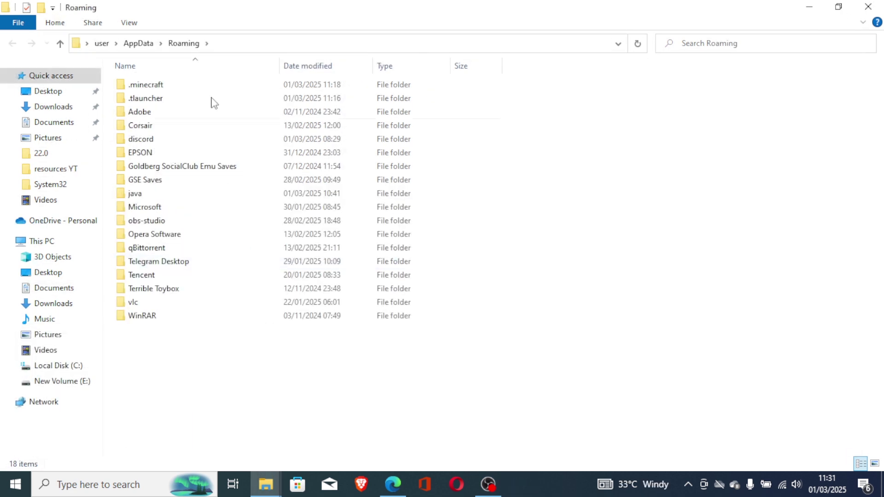
{"action": "double_click", "coordinate": [201, 85]}
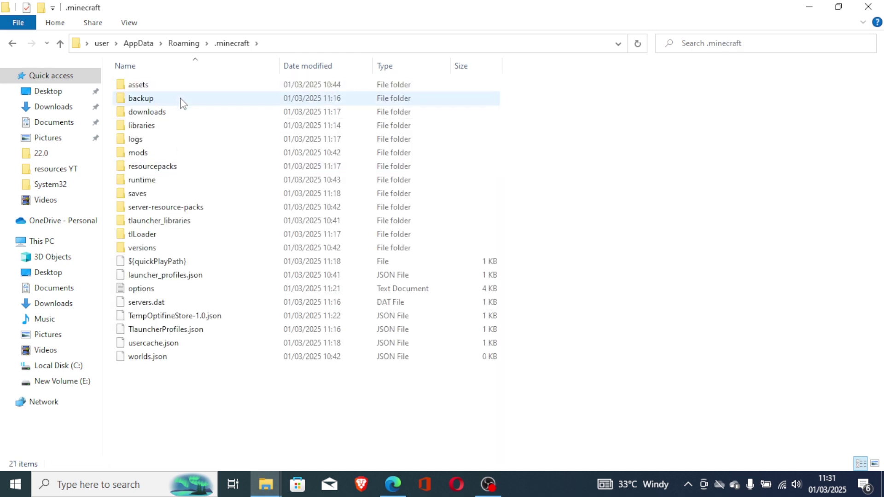
{"action": "double_click", "coordinate": [178, 85]}
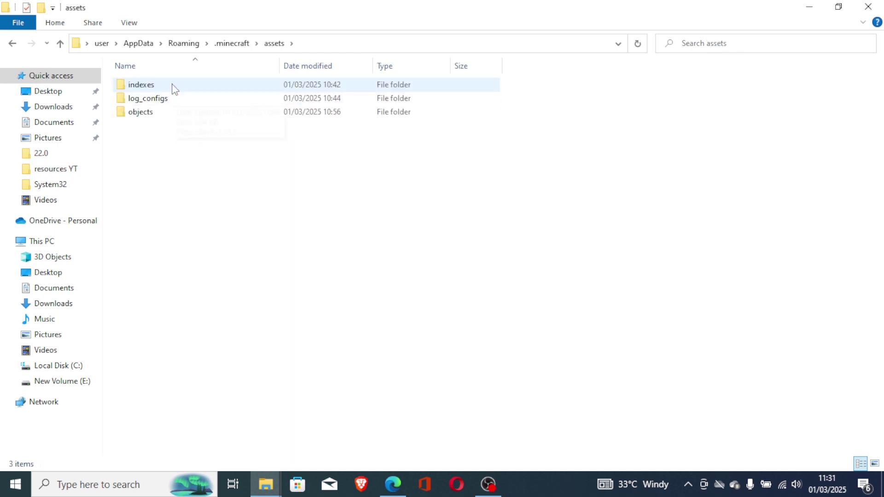
{"action": "double_click", "coordinate": [173, 87]}
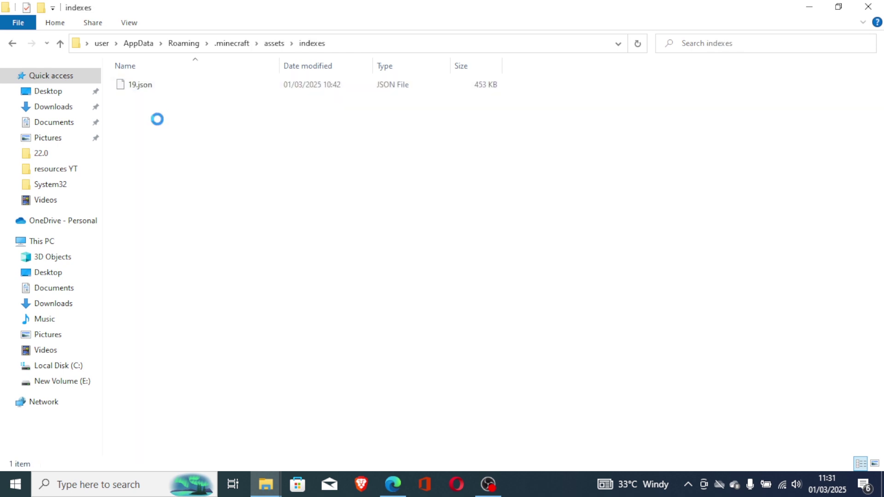
{"action": "right_click", "coordinate": [155, 115]}
{"action": "left_click", "coordinate": [190, 209]}
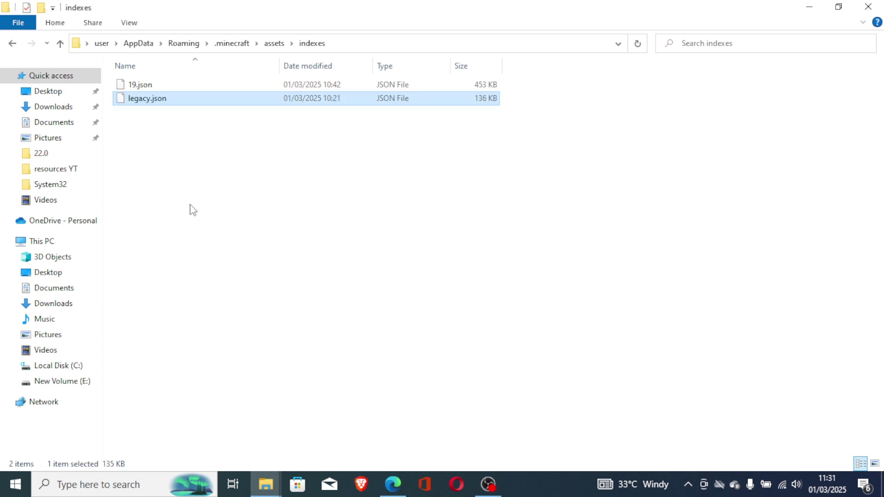
Delete legacy.json from the indexes folder and minimize that window.
{"action": "left_click", "coordinate": [231, 200]}
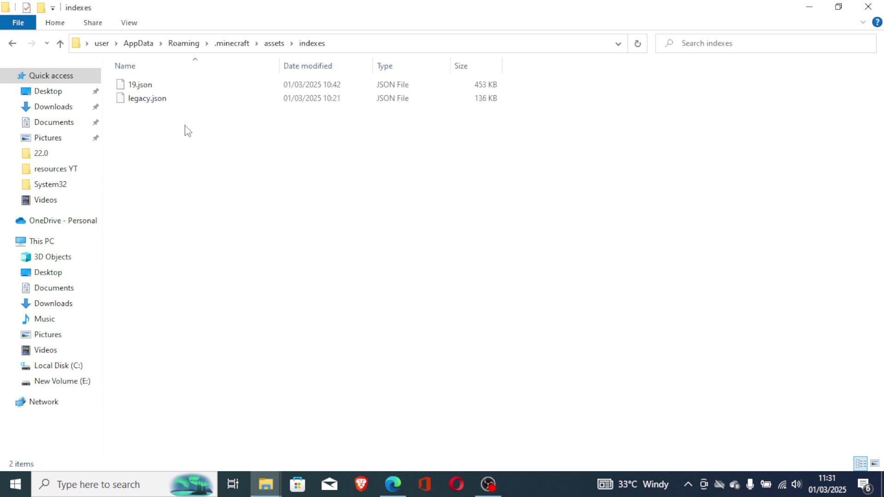
{"action": "left_click", "coordinate": [175, 103]}
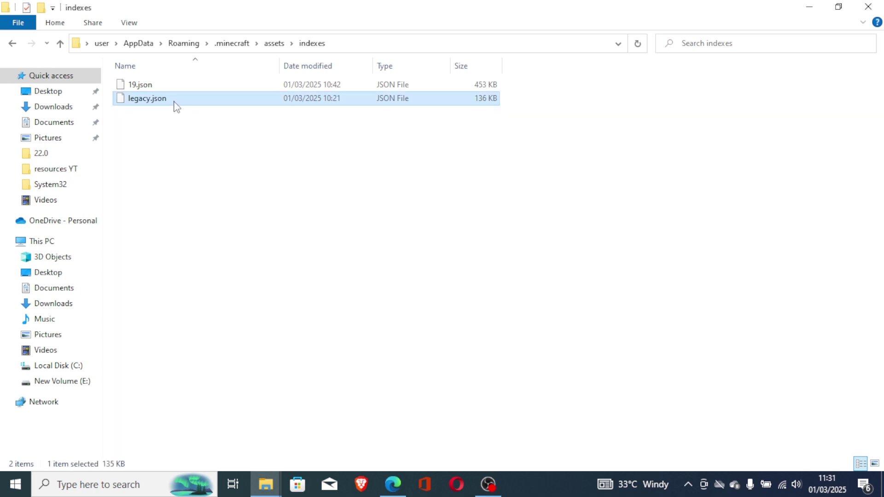
{"action": "key", "text": "Delete"}
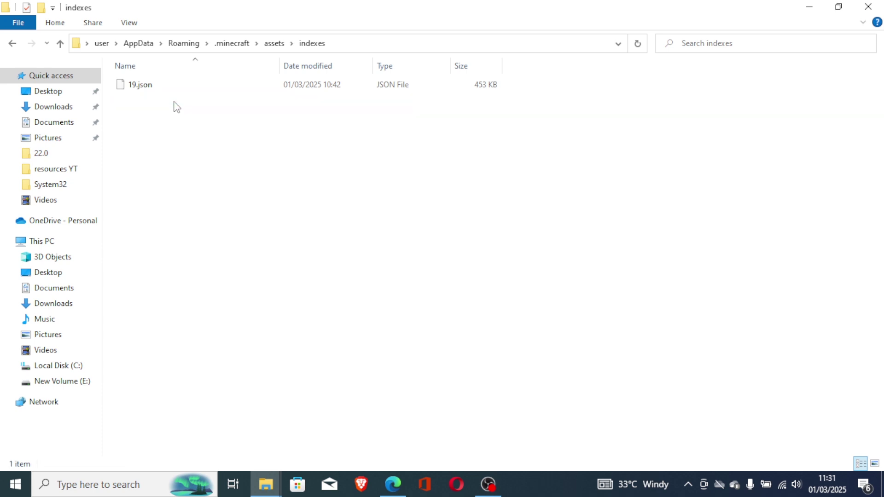
{"action": "left_click", "coordinate": [809, 7]}
Close the Documents window and scroll the guide to Delete Temporary Asset Files.
{"action": "left_click", "coordinate": [868, 6]}
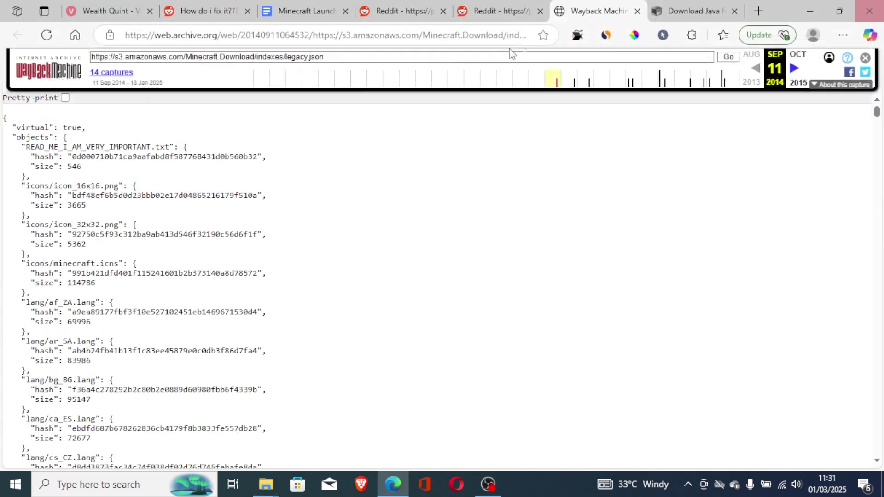
{"action": "left_click", "coordinate": [371, 5]}
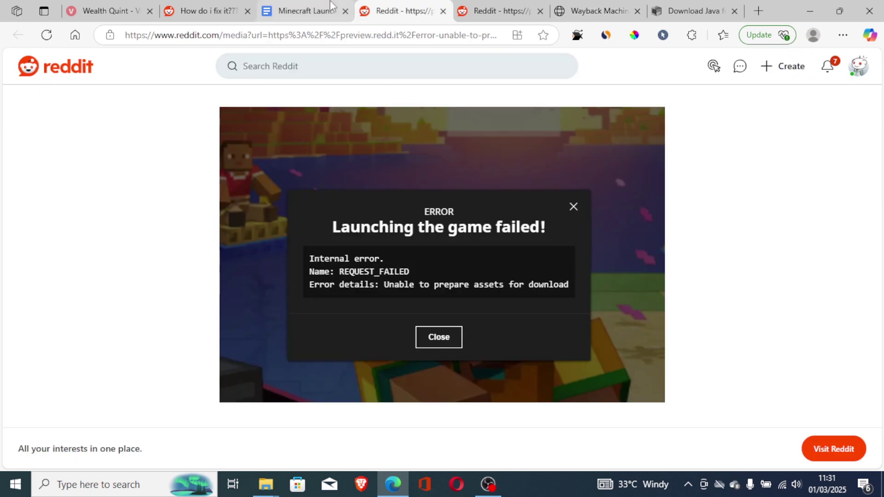
{"action": "left_click", "coordinate": [304, 11]}
{"action": "left_click_drag", "start_coordinate": [841, 199], "coordinate": [844, 237]}
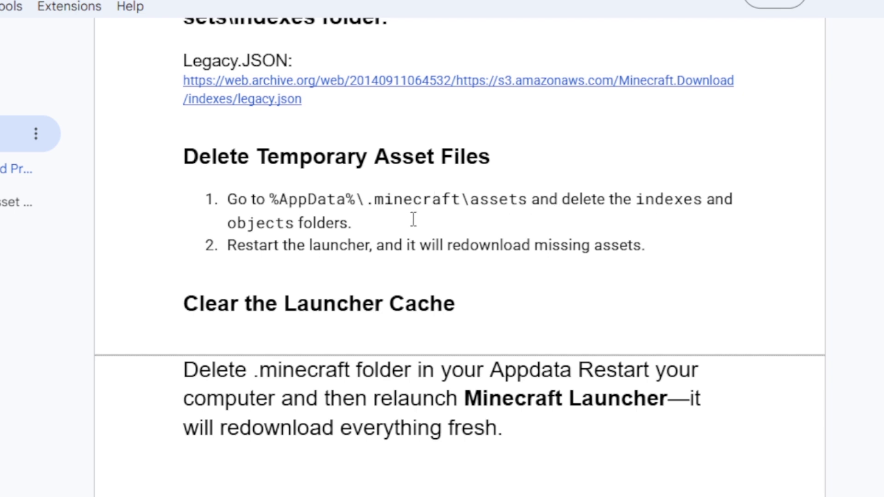
Open %appdata%\.minecraft\assets\indexes, select 19.json, and go back to assets.
{"action": "key", "text": "super+r"}
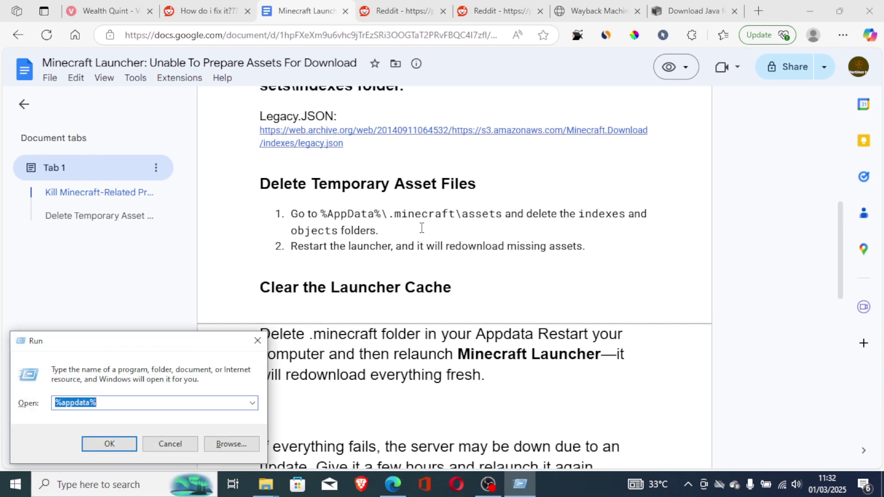
{"action": "left_click", "coordinate": [109, 443]}
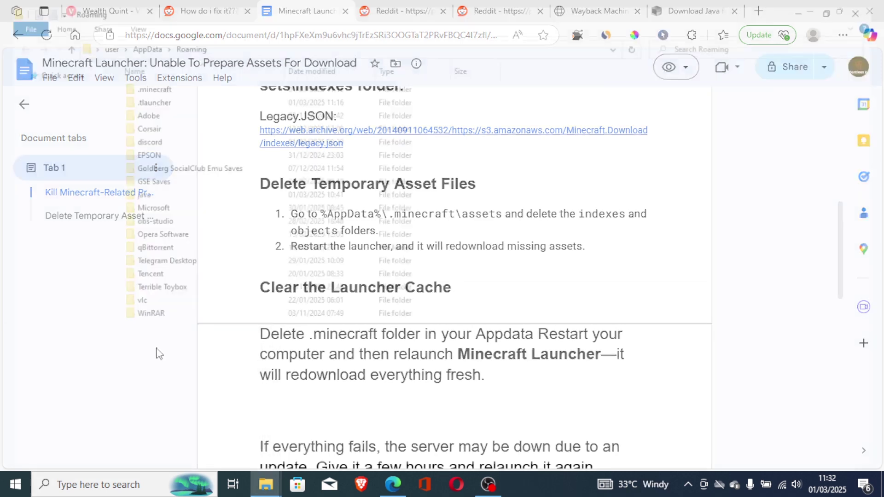
{"action": "double_click", "coordinate": [171, 91]}
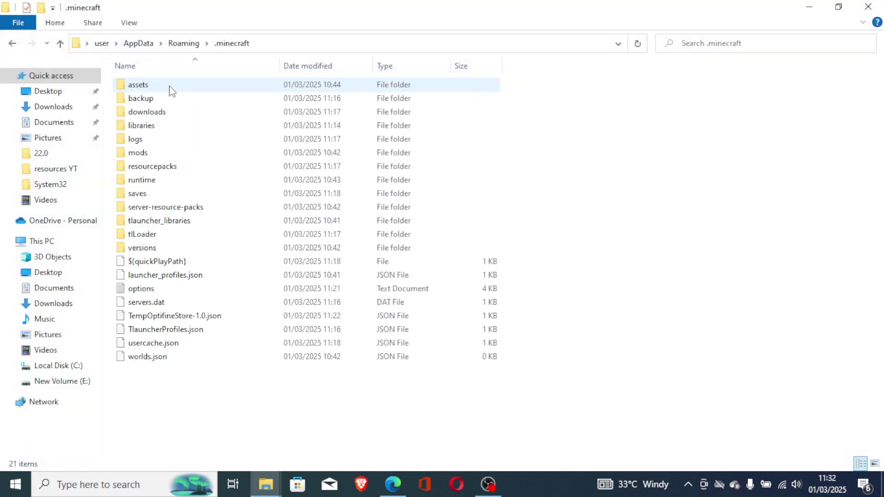
{"action": "double_click", "coordinate": [157, 89]}
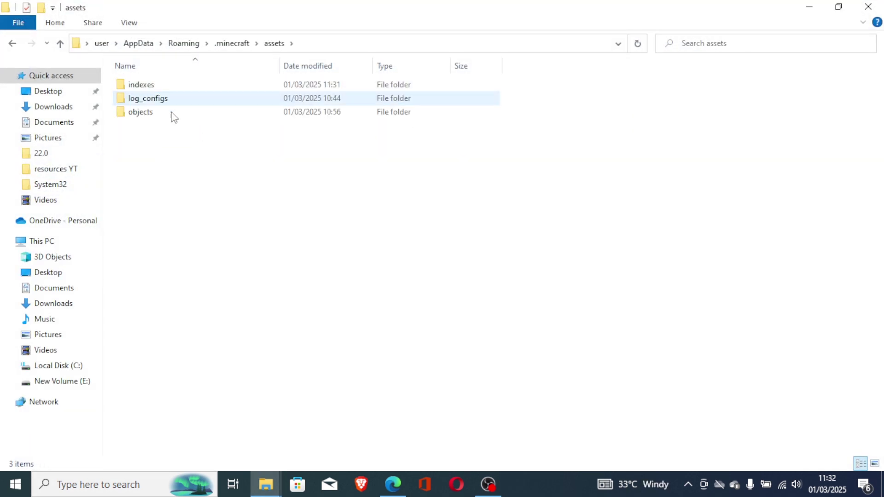
{"action": "left_click", "coordinate": [166, 90]}
{"action": "double_click", "coordinate": [167, 90]}
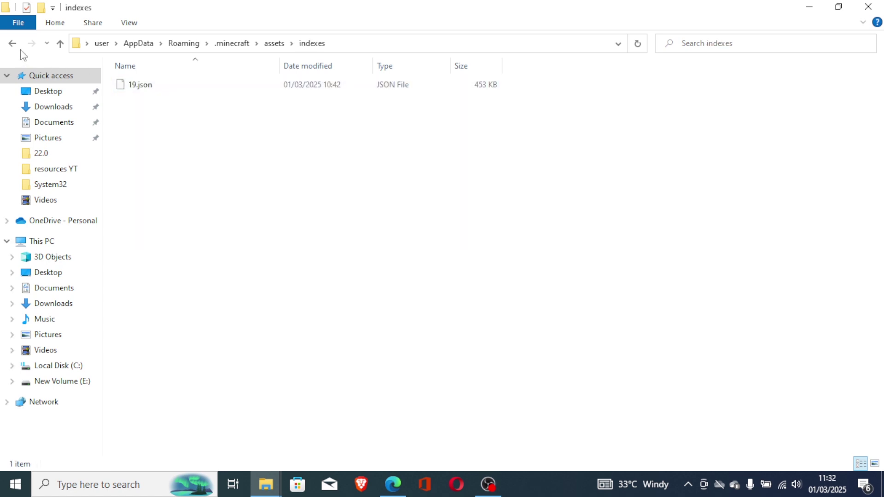
{"action": "left_click", "coordinate": [163, 91]}
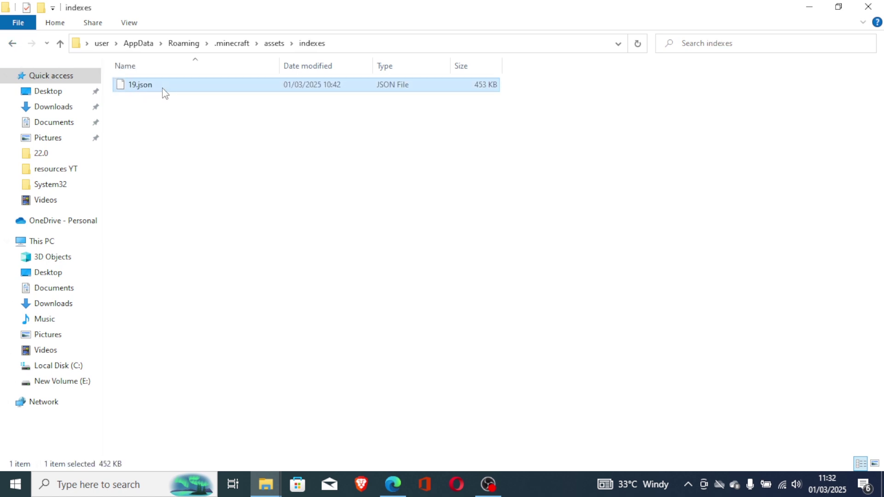
{"action": "left_click", "coordinate": [10, 46]}
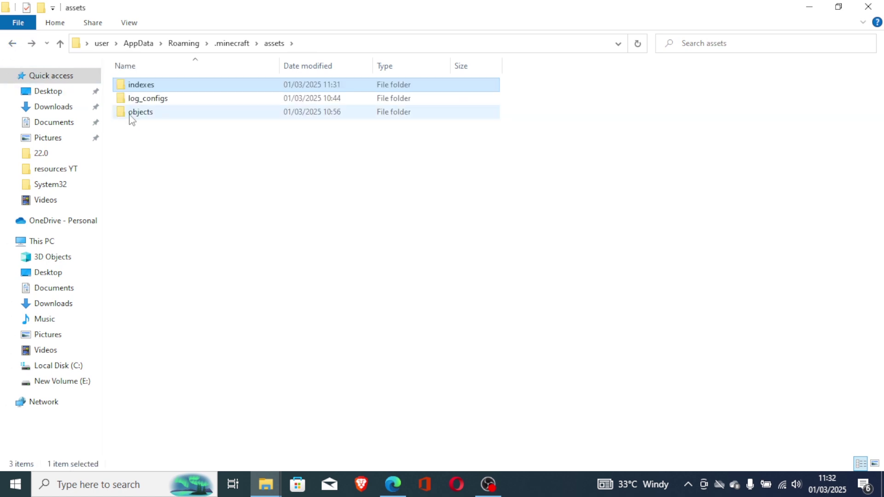
Look inside objects, then view the objects and indexes menus without deleting anything.
{"action": "double_click", "coordinate": [138, 113]}
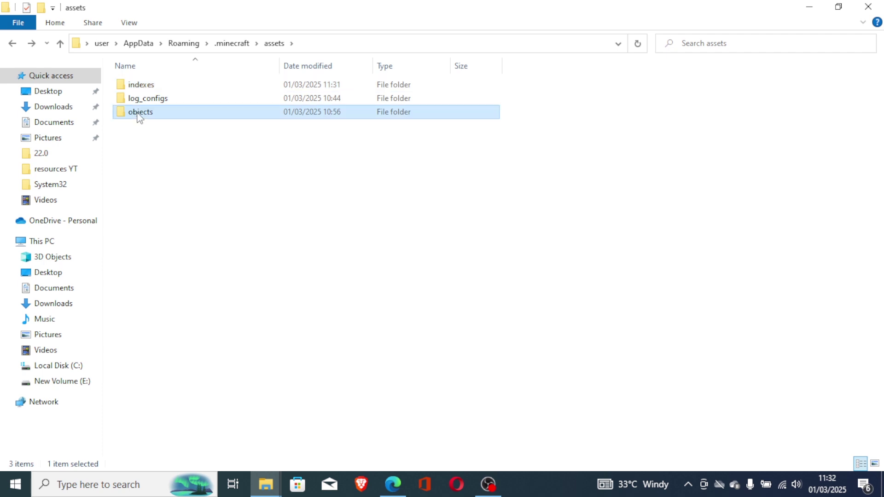
{"action": "left_click", "coordinate": [12, 44]}
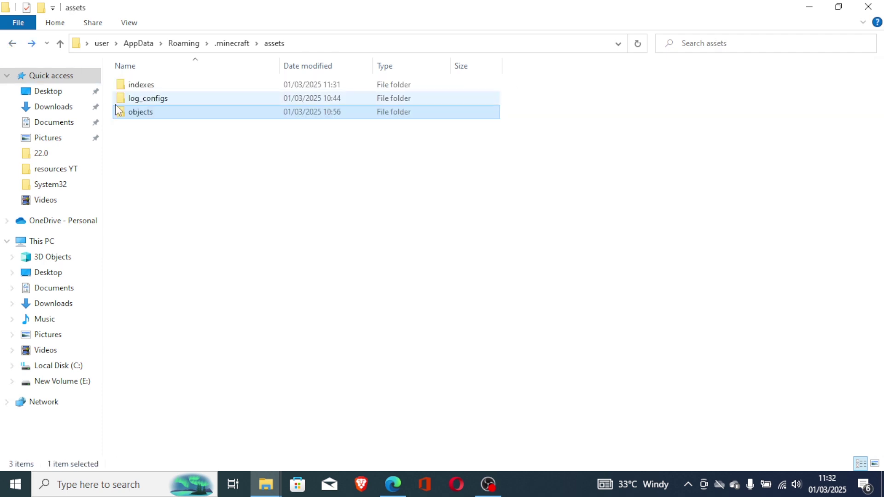
{"action": "right_click", "coordinate": [155, 114]}
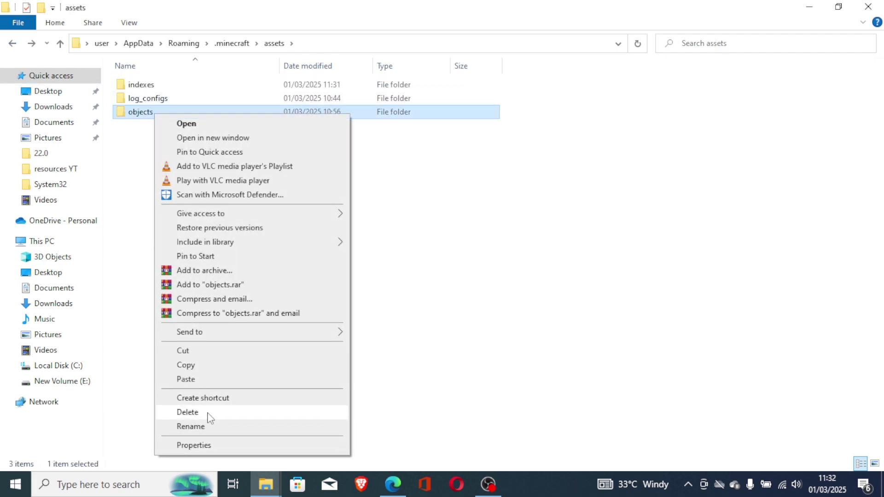
{"action": "left_click", "coordinate": [524, 315]}
{"action": "left_click", "coordinate": [211, 89]}
{"action": "right_click", "coordinate": [212, 91]}
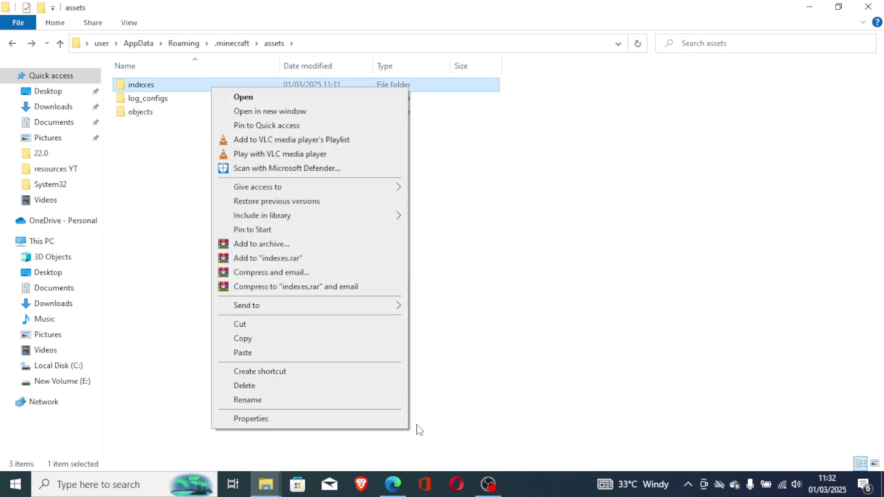
{"action": "left_click", "coordinate": [392, 484]}
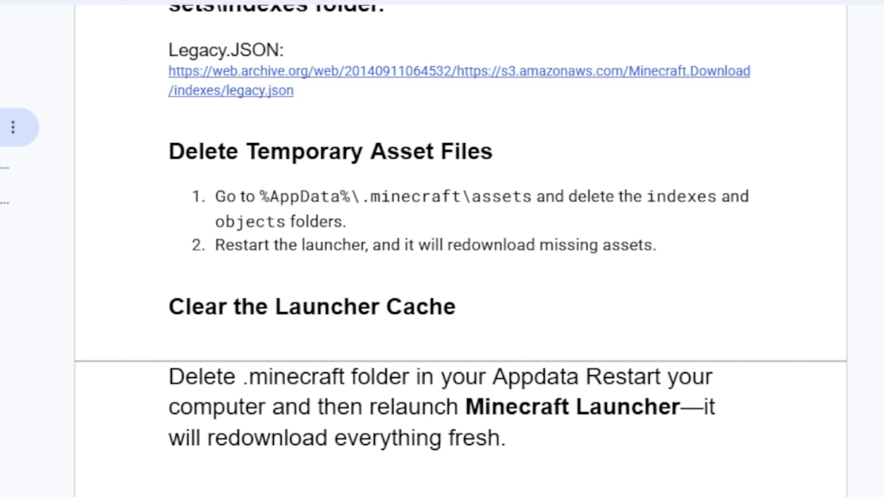
Scroll through the guide's legacy.json and asset-file steps, then open Run with %appdata%.
{"action": "scroll", "coordinate": [460, 248], "scroll_direction": "up", "scroll_amount": 4}
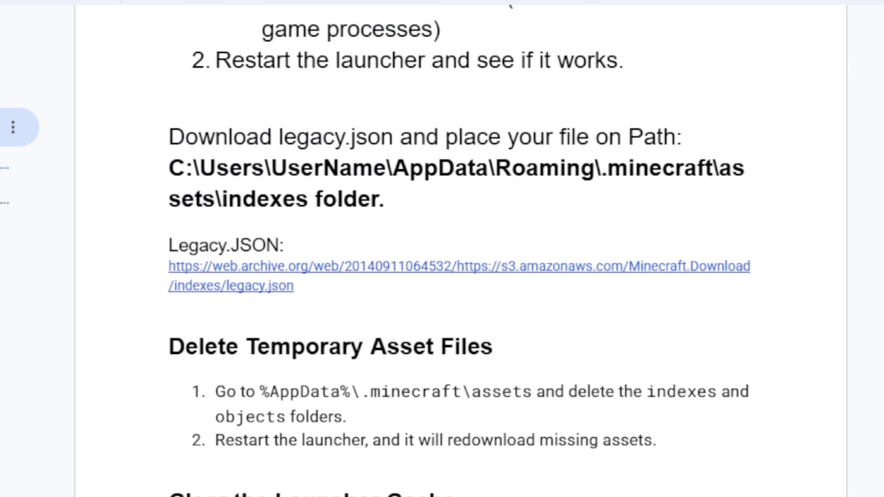
{"action": "scroll", "coordinate": [460, 248], "scroll_direction": "down", "scroll_amount": 1}
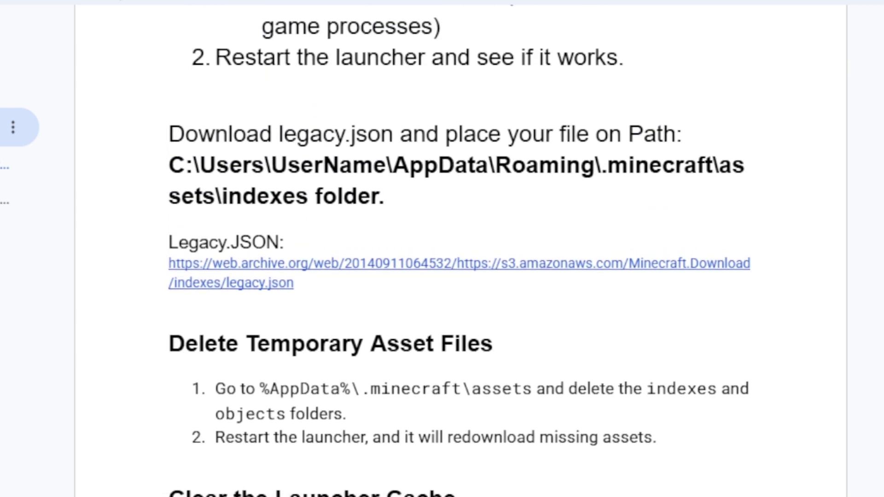
{"action": "scroll", "coordinate": [388, 232], "scroll_direction": "down", "scroll_amount": 5}
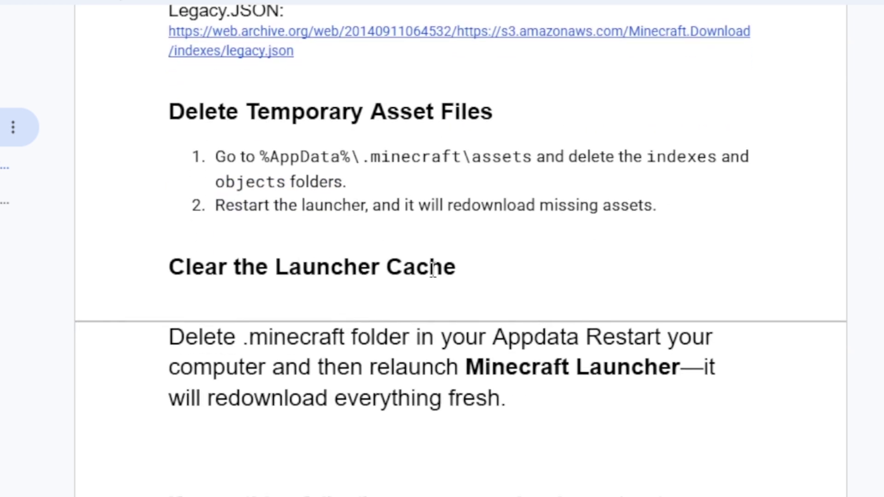
{"action": "key", "text": "super+r"}
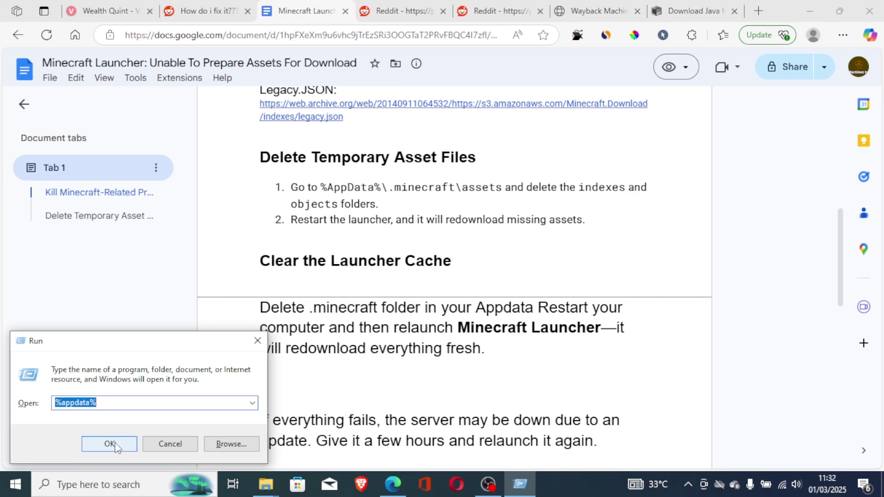
Open the Roaming folder's .tlauncher folder and select its cache folder.
{"action": "left_click", "coordinate": [110, 444]}
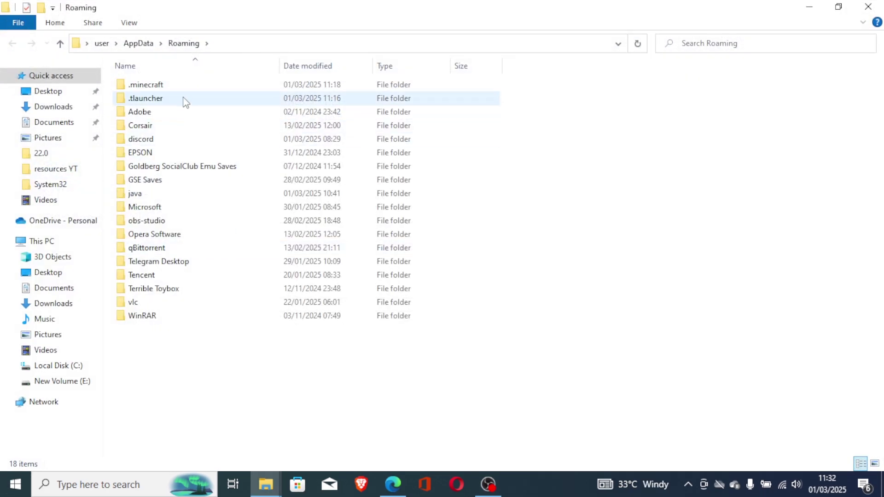
{"action": "left_click", "coordinate": [176, 103]}
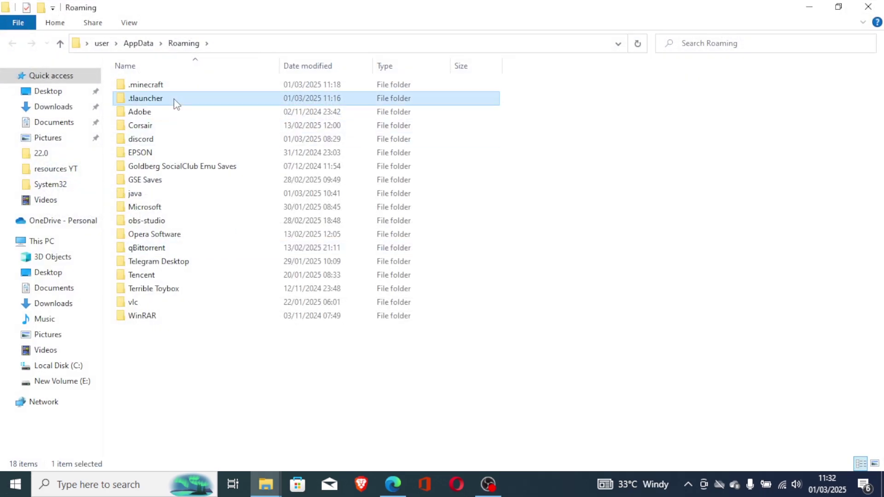
{"action": "double_click", "coordinate": [176, 103]}
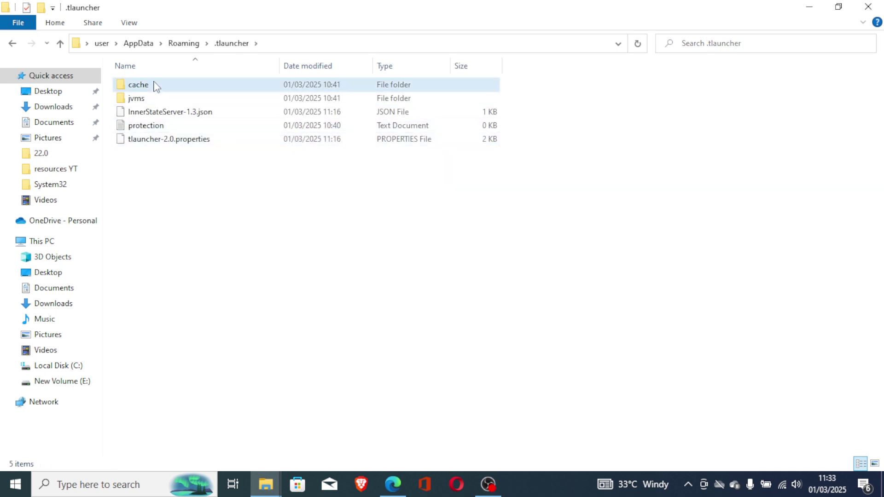
{"action": "left_click", "coordinate": [155, 86]}
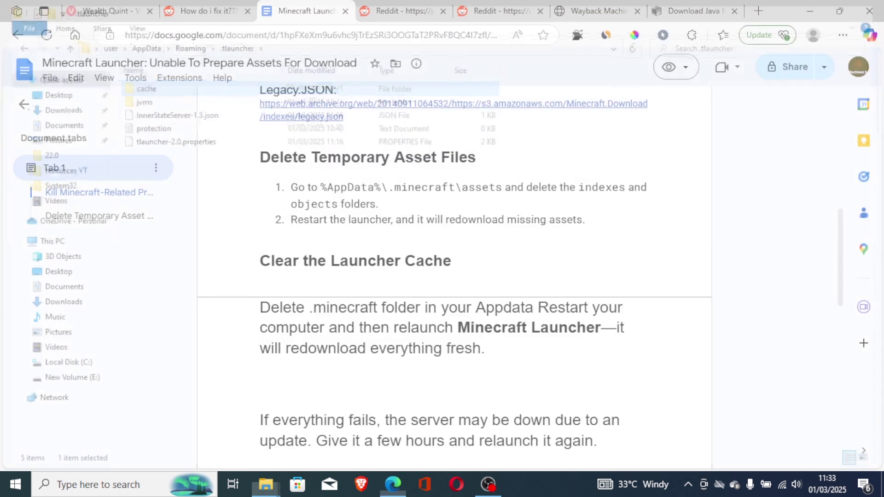
Close the .tlauncher window and scroll the guide to Clear the Launcher Cache.
{"action": "left_click", "coordinate": [868, 7]}
{"action": "mouse_move", "coordinate": [840, 235]}
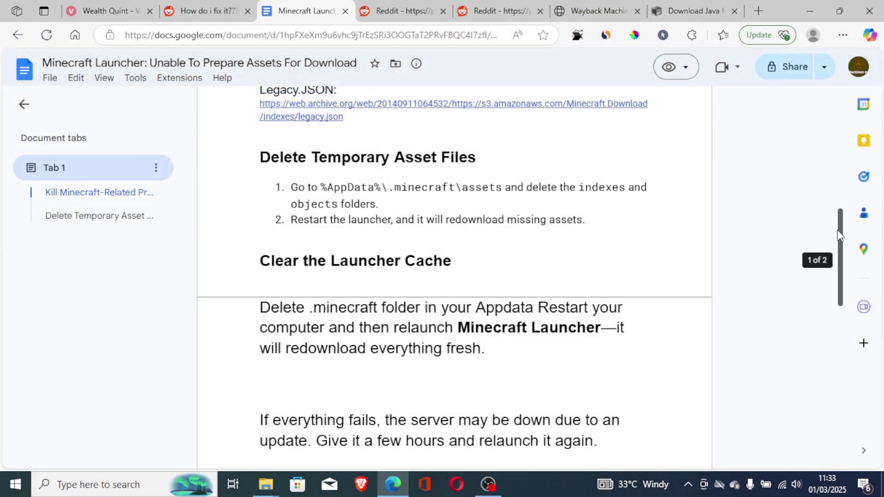
{"action": "left_click_drag", "start_coordinate": [841, 235], "coordinate": [845, 254]}
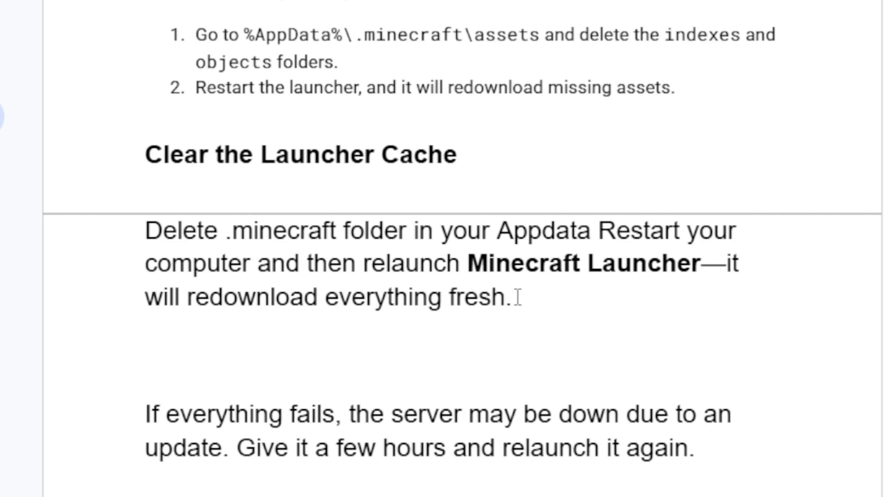
Delete the .minecraft folder from %appdata% Roaming and minimize File Explorer to show the guide.
{"action": "key", "text": "super+r"}
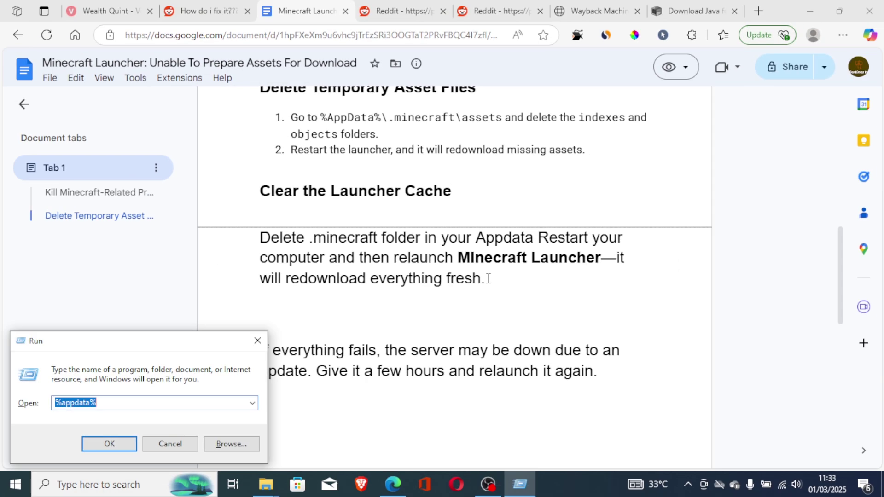
{"action": "left_click", "coordinate": [109, 443]}
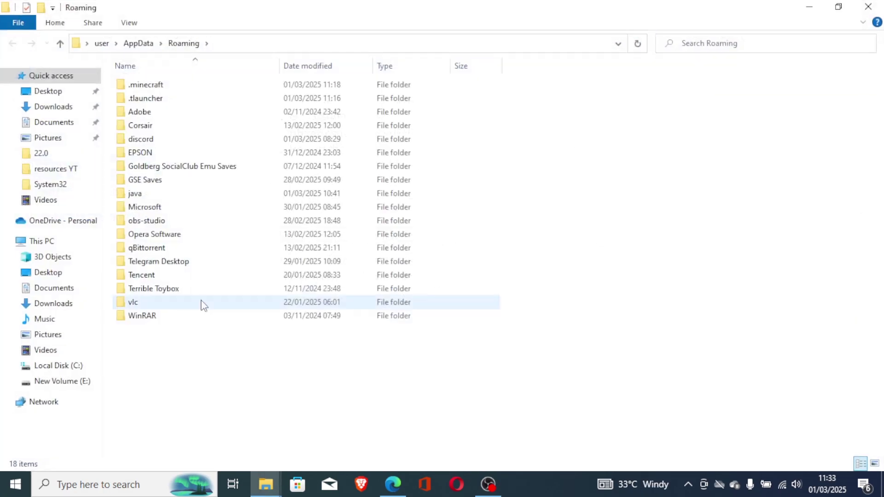
{"action": "left_click", "coordinate": [188, 86]}
{"action": "right_click", "coordinate": [188, 86]}
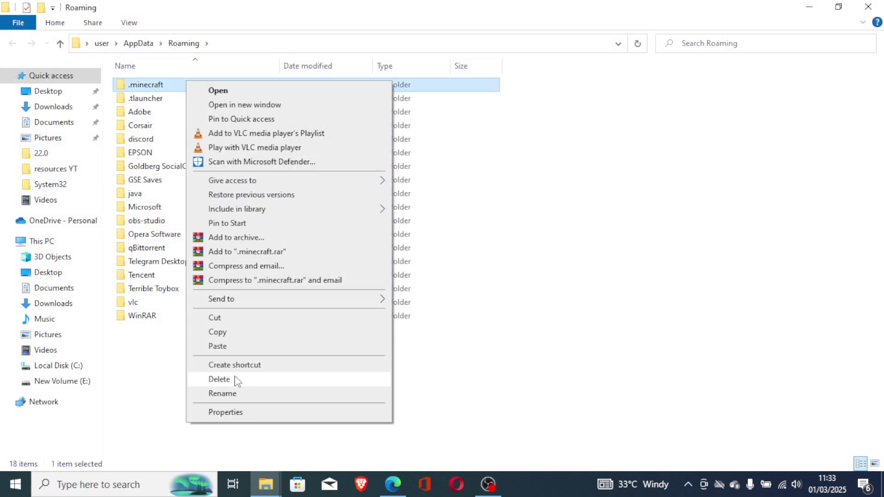
{"action": "left_click", "coordinate": [676, 307]}
{"action": "left_click", "coordinate": [808, 7]}
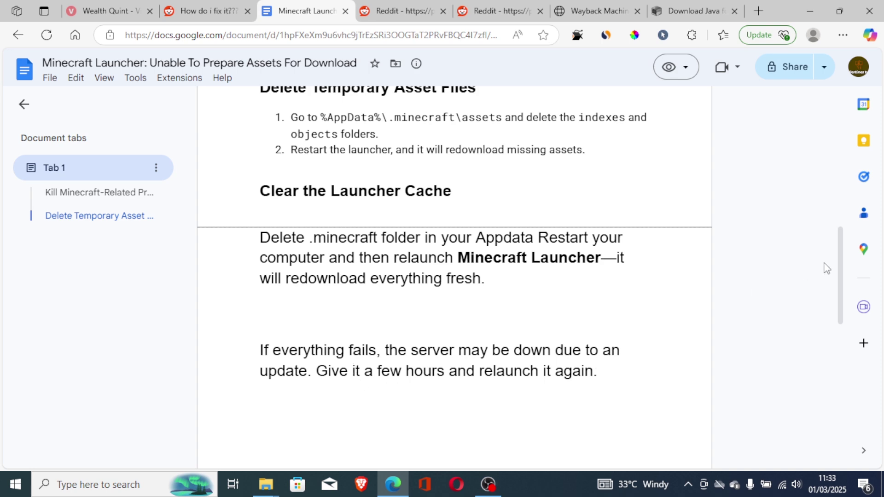
{"action": "left_click_drag", "start_coordinate": [839, 269], "coordinate": [838, 116]}
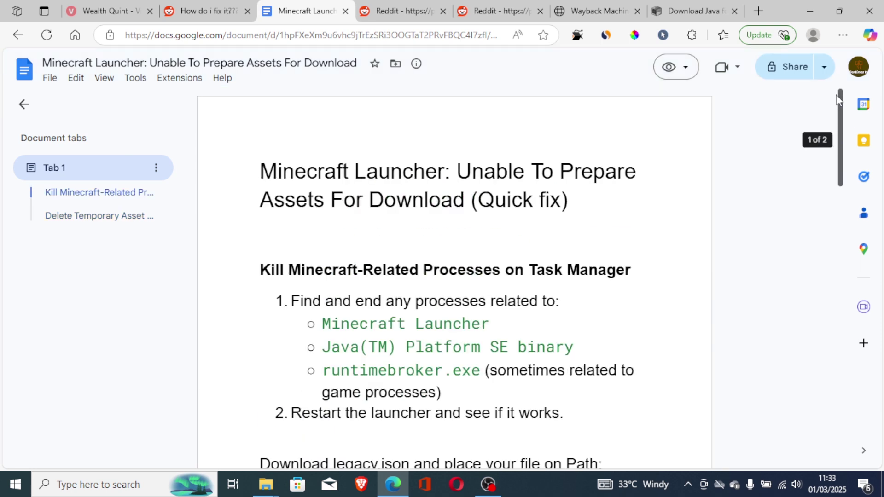
{"action": "left_click", "coordinate": [398, 11]}
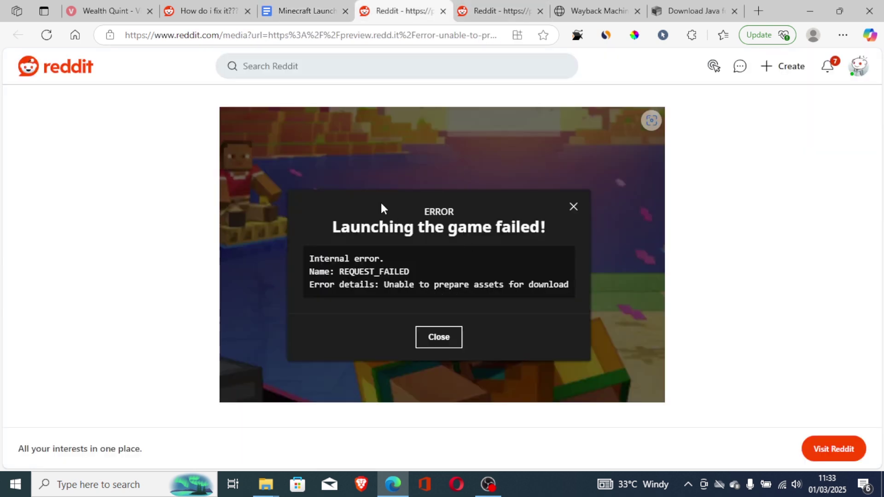
{"action": "left_click", "coordinate": [304, 11]}
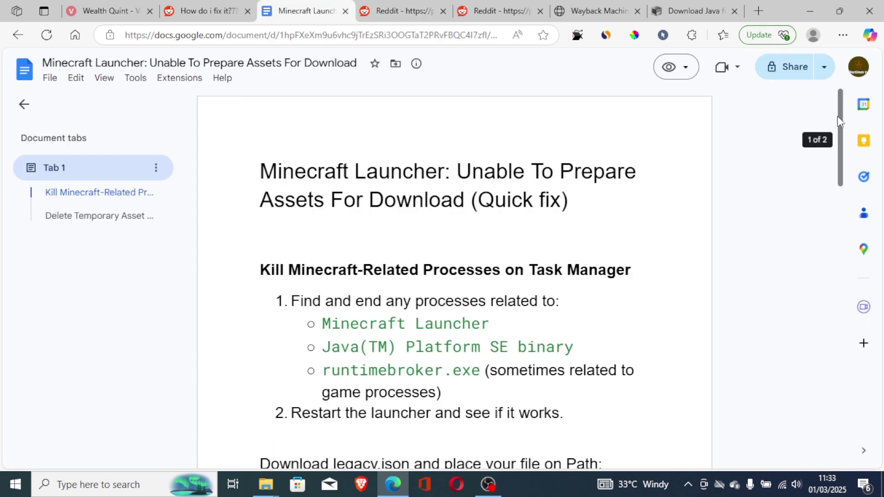
{"action": "left_click_drag", "start_coordinate": [837, 121], "coordinate": [845, 196]}
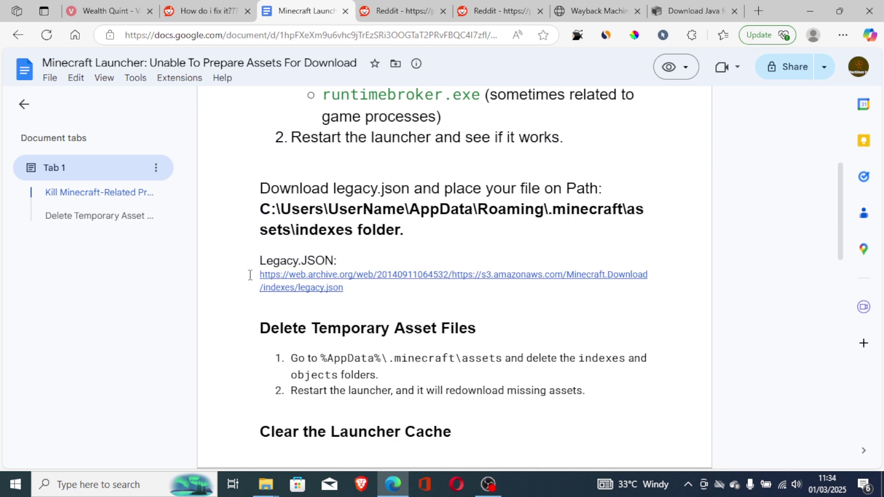
{"action": "left_click", "coordinate": [588, 10]}
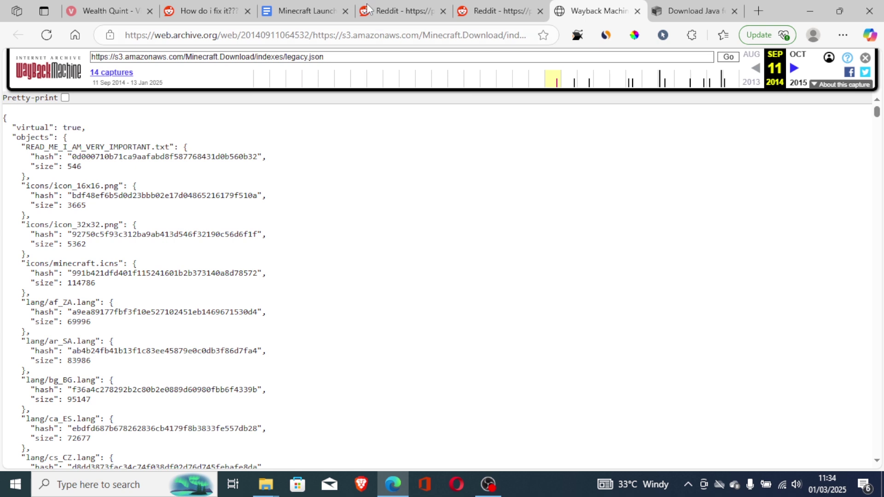
{"action": "left_click", "coordinate": [313, 11]}
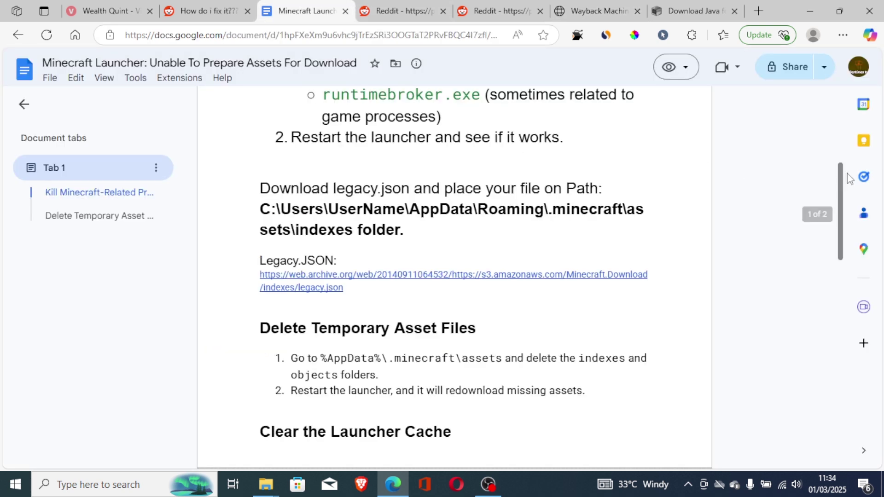